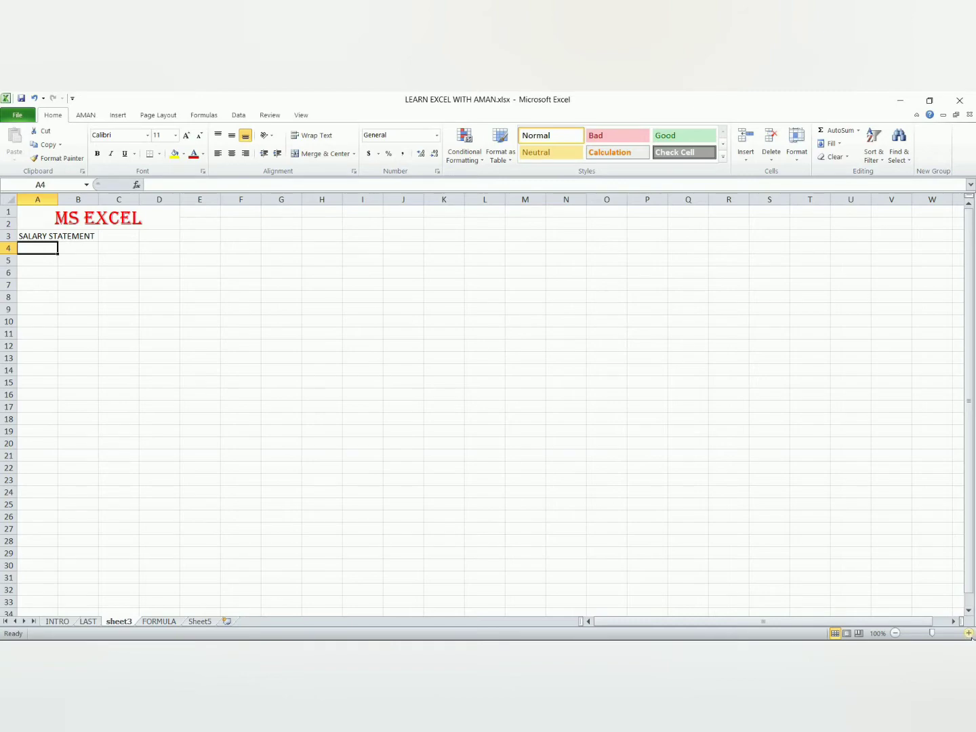
Enlarge the sheet3 worksheet view to 220%.
{"action": "left_click", "coordinate": [968, 634]}
{"action": "left_click", "coordinate": [968, 634]}
{"action": "left_click", "coordinate": [968, 634]}
{"action": "left_click", "coordinate": [967, 634]}
{"action": "left_click", "coordinate": [968, 634]}
{"action": "left_click", "coordinate": [968, 633]}
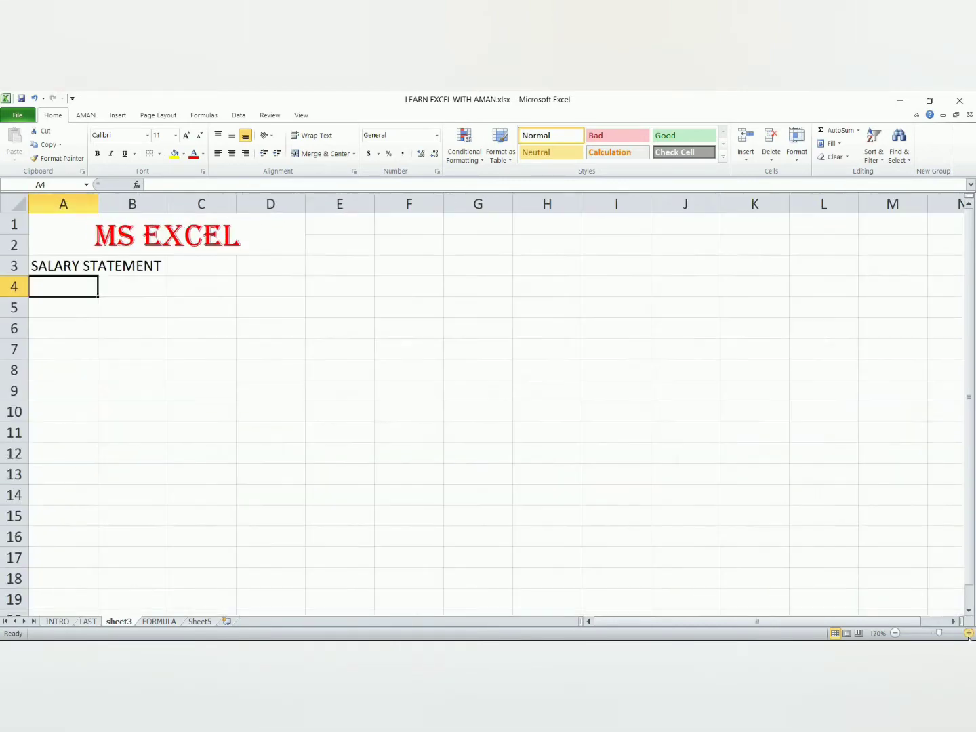
{"action": "left_click", "coordinate": [967, 634]}
{"action": "left_click", "coordinate": [967, 633]}
{"action": "left_click", "coordinate": [968, 634]}
{"action": "left_click", "coordinate": [968, 634]}
{"action": "left_click", "coordinate": [968, 633]}
{"action": "left_click", "coordinate": [967, 634]}
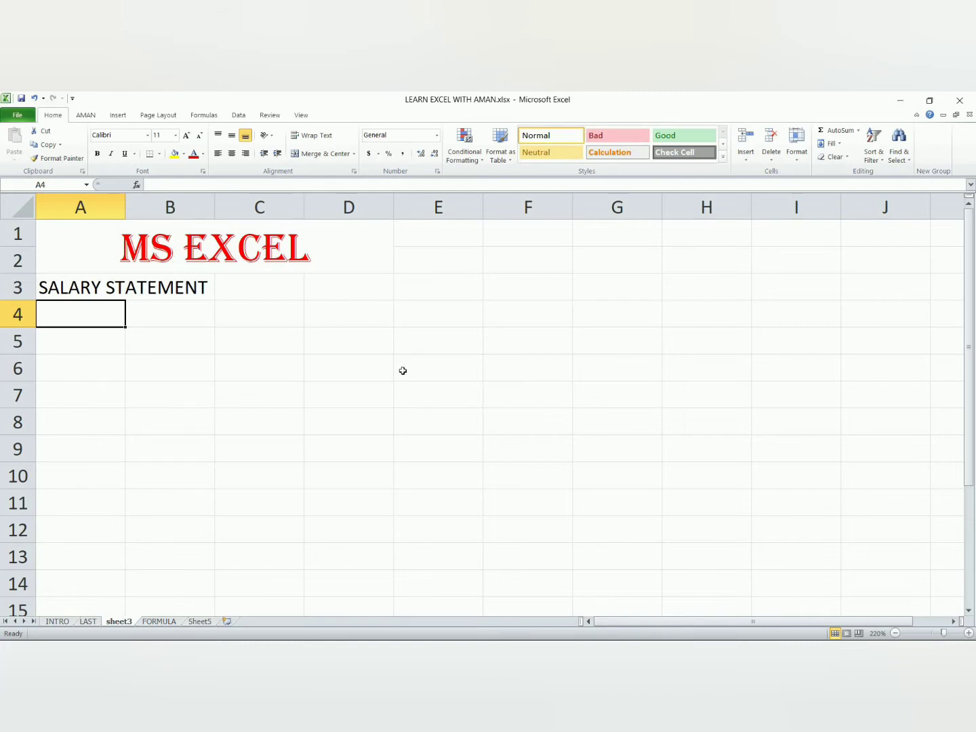
Enter the column headings E. ID., NAME, GENDER and POST in cells A4 to D4, below the SALARY STATEMENT title.
{"action": "type", "text": "E"}
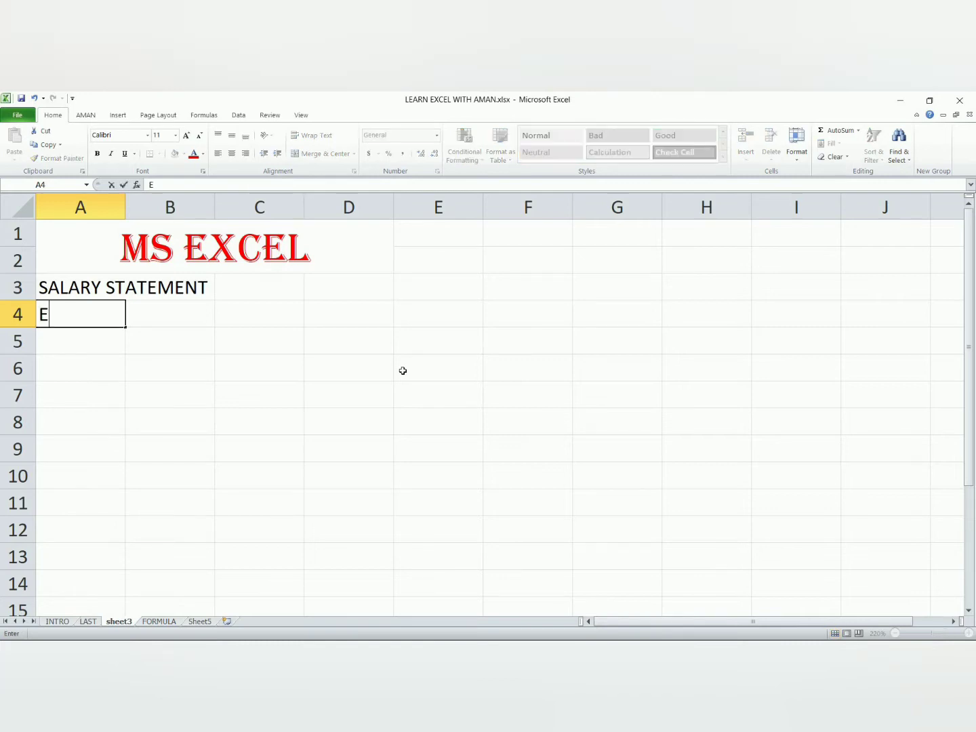
{"action": "type", "text": ". ID."}
{"action": "key", "text": "Tab"}
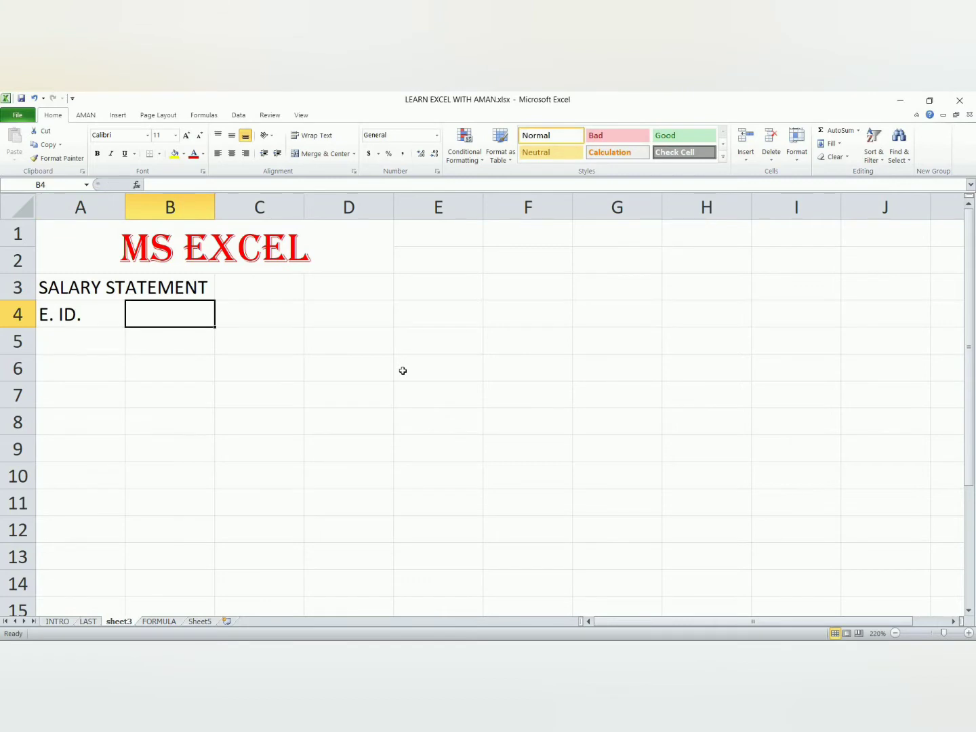
{"action": "type", "text": "NA"}
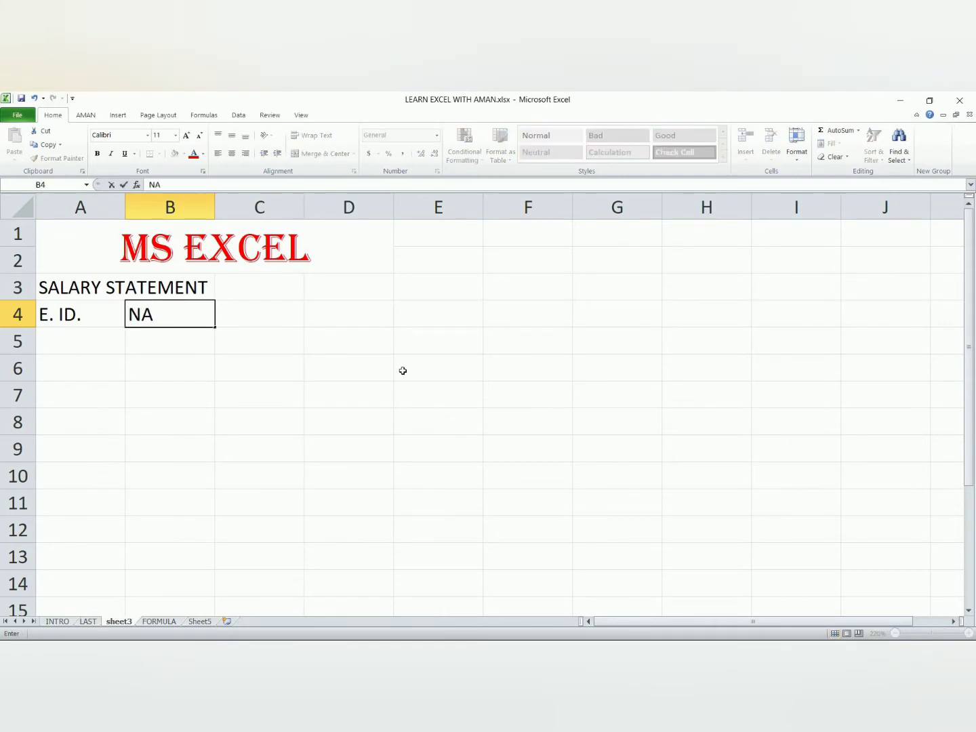
{"action": "type", "text": "ME"}
{"action": "key", "text": "Tab"}
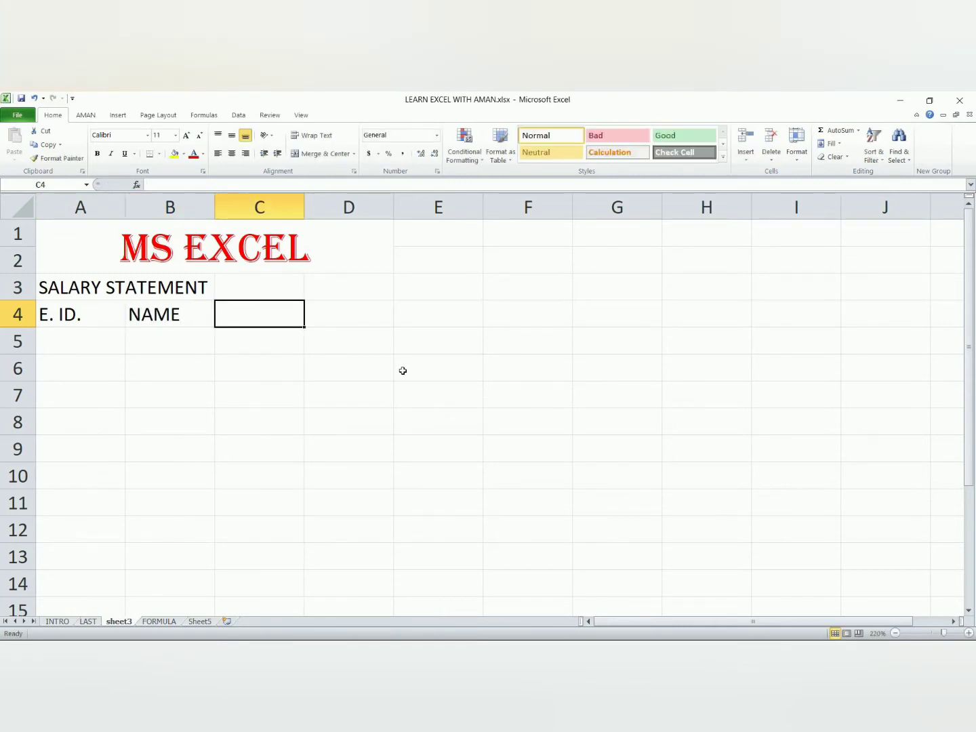
{"action": "type", "text": "G"}
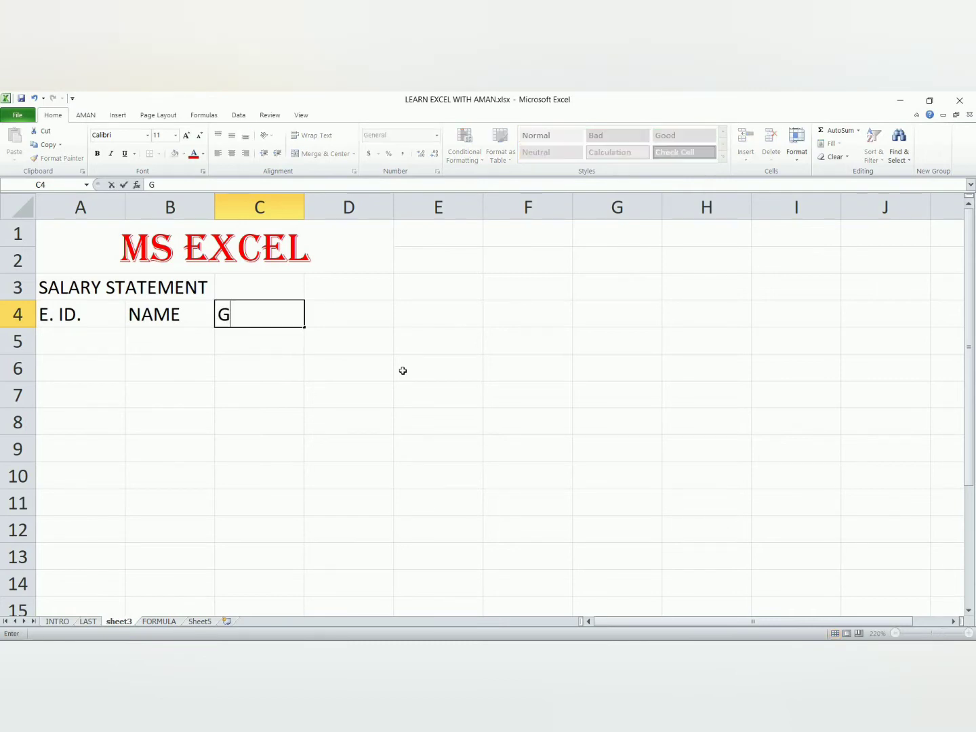
{"action": "type", "text": "ENDER"}
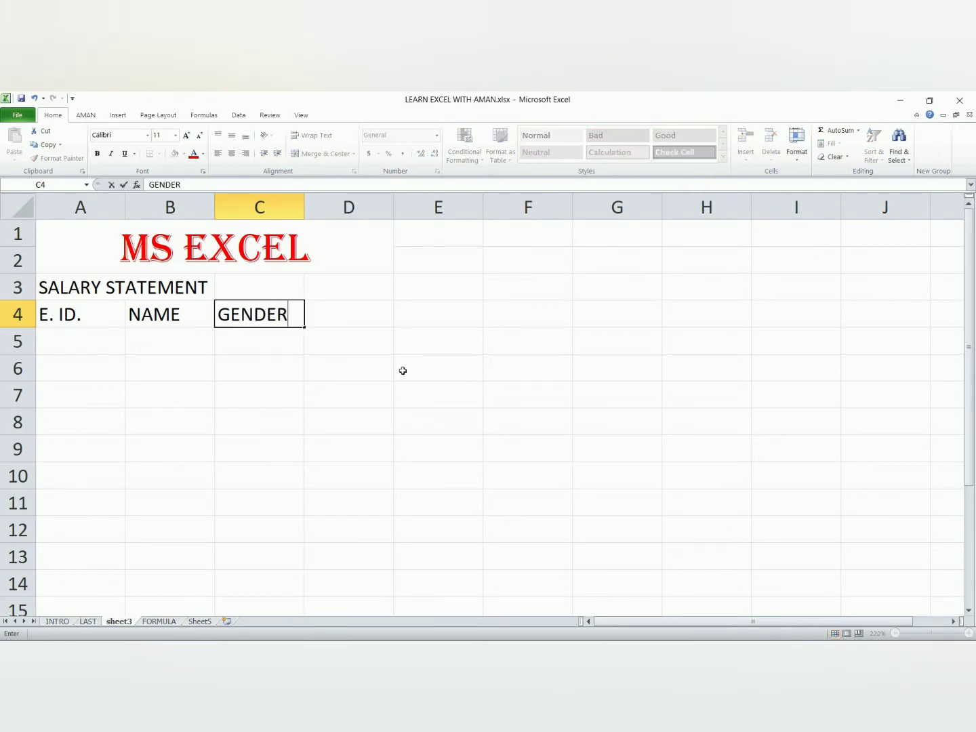
{"action": "key", "text": "Tab"}
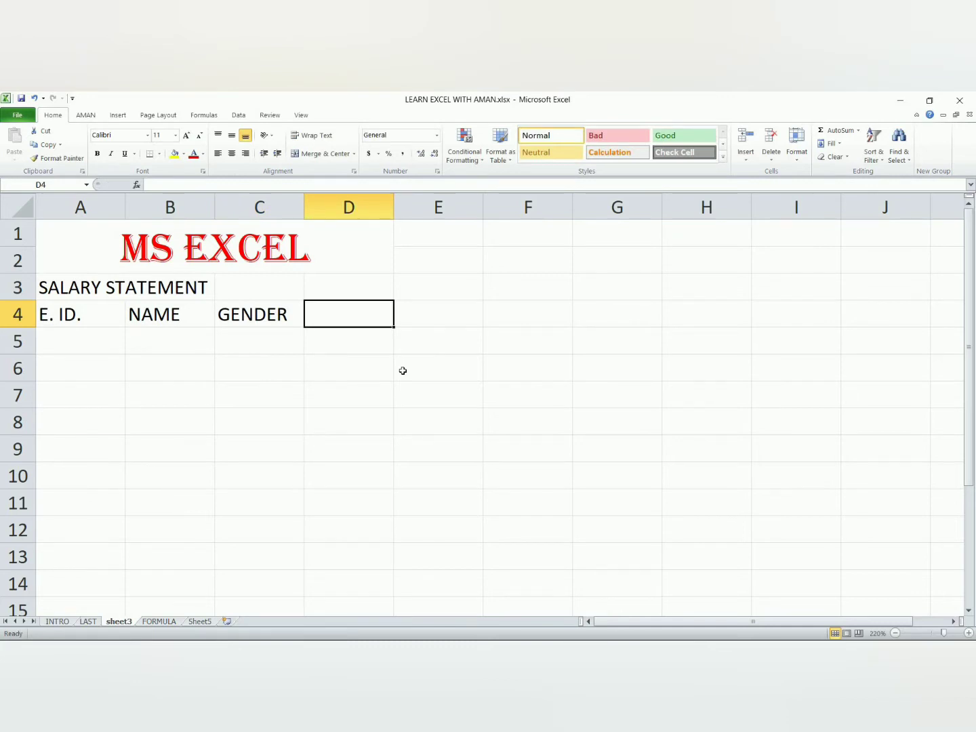
{"action": "type", "text": "POST"}
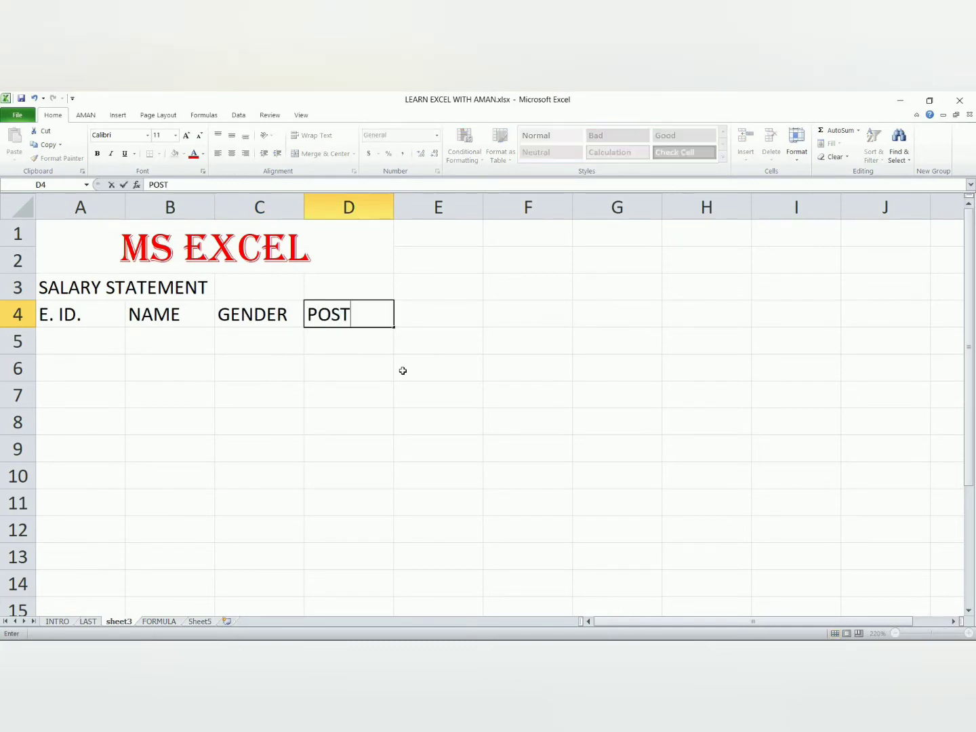
{"action": "key", "text": "Tab"}
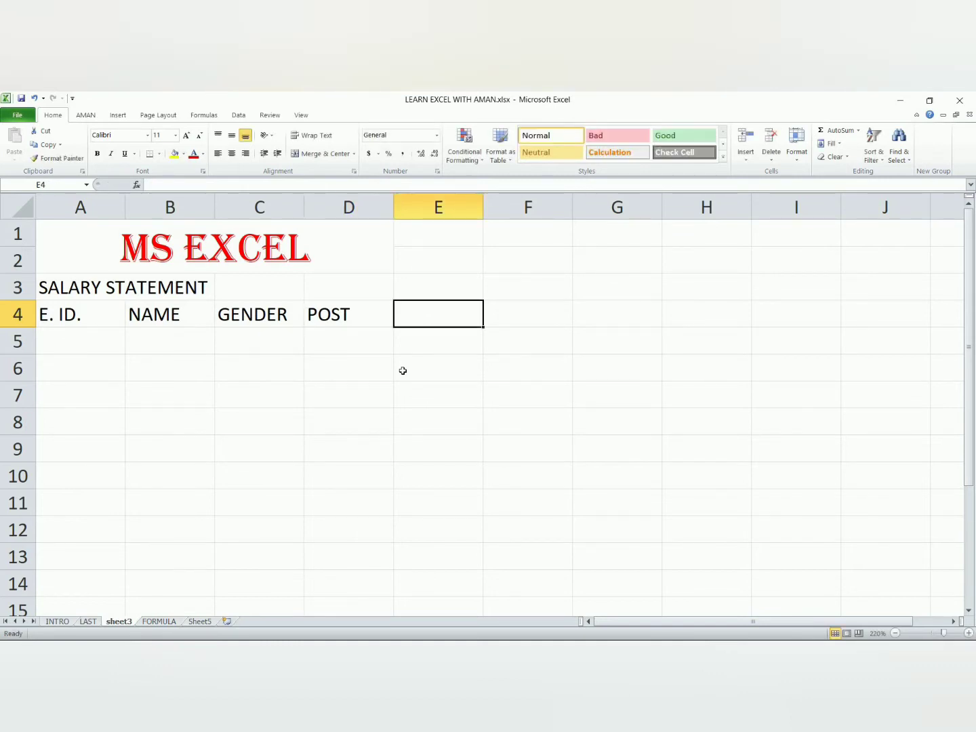
Continue row 4 with the headings SALARY, WORKING DAY and TOTAL PAY in cells E4 to G4.
{"action": "type", "text": "SL"}
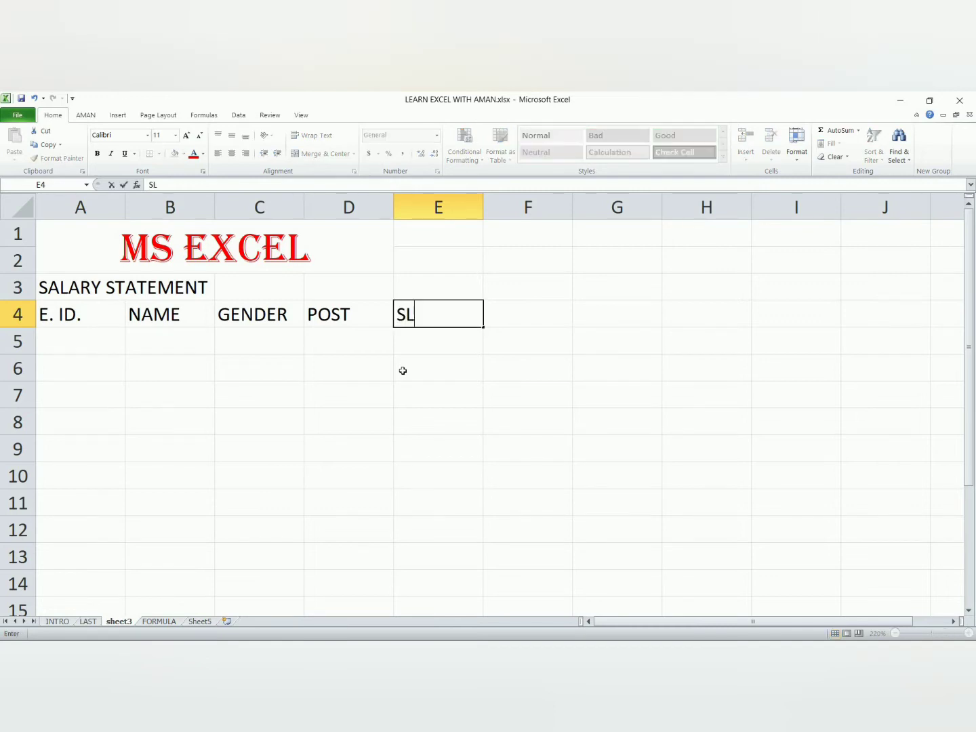
{"action": "type", "text": "A"}
{"action": "key", "text": "BackSpace"}
{"action": "key", "text": "BackSpace"}
{"action": "type", "text": "ALARY"}
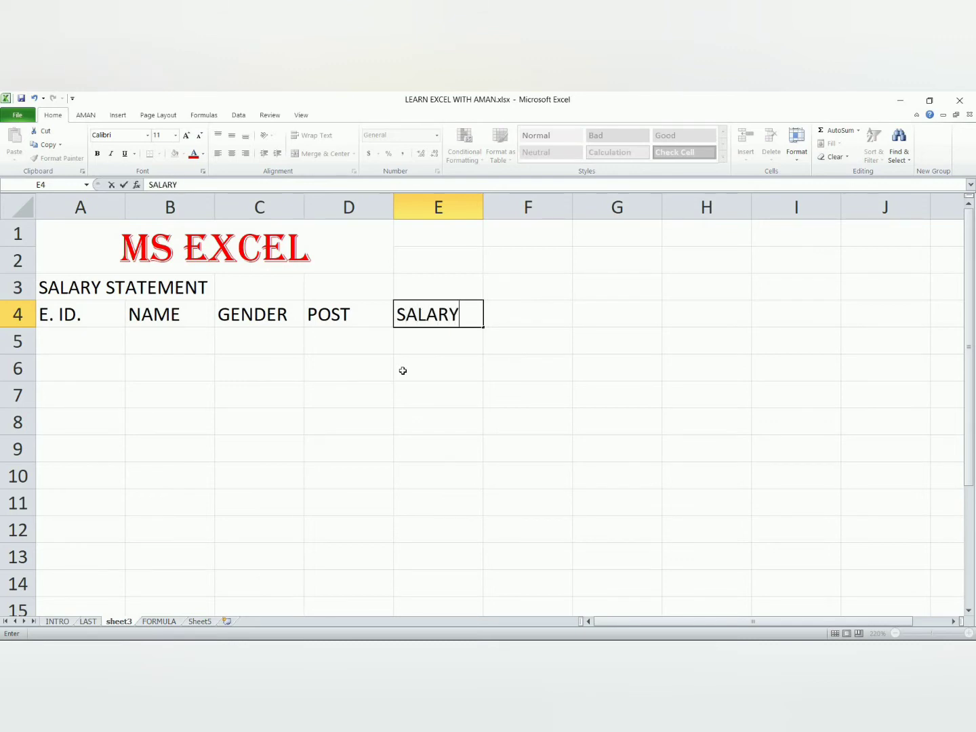
{"action": "key", "text": "Tab"}
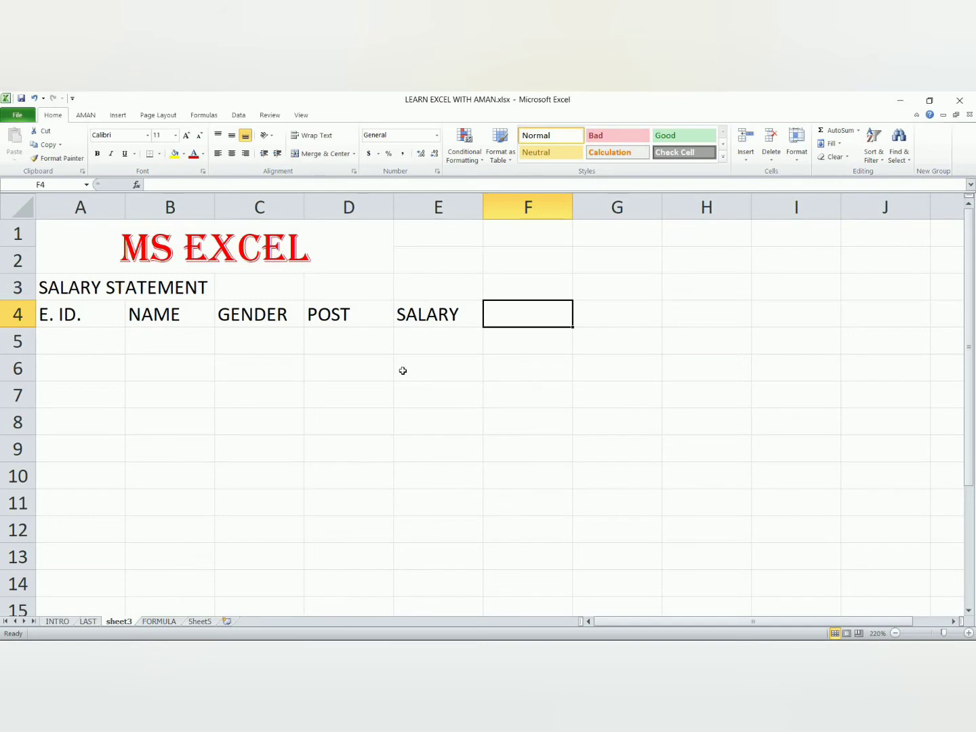
{"action": "type", "text": "WO"}
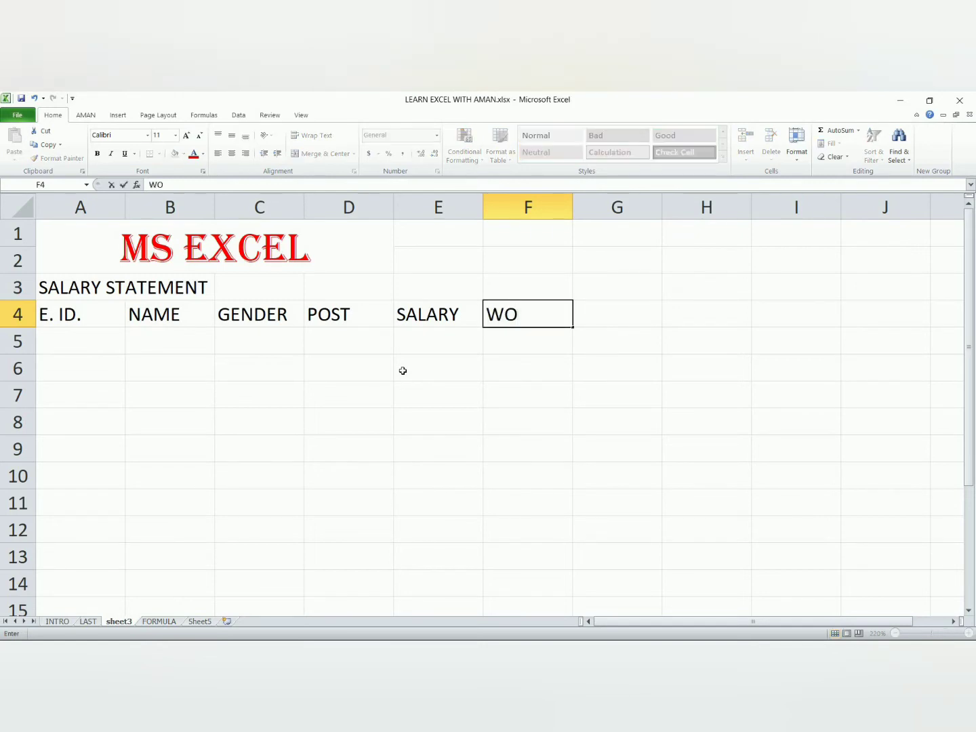
{"action": "type", "text": "RKING"}
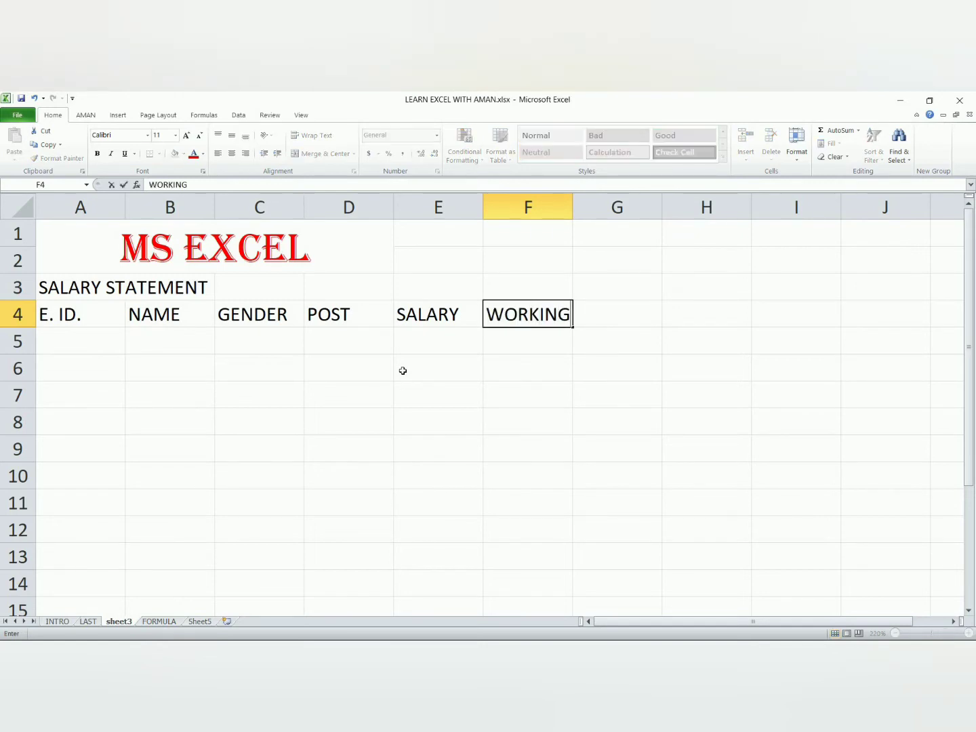
{"action": "type", "text": " DAY"}
{"action": "key", "text": "Tab"}
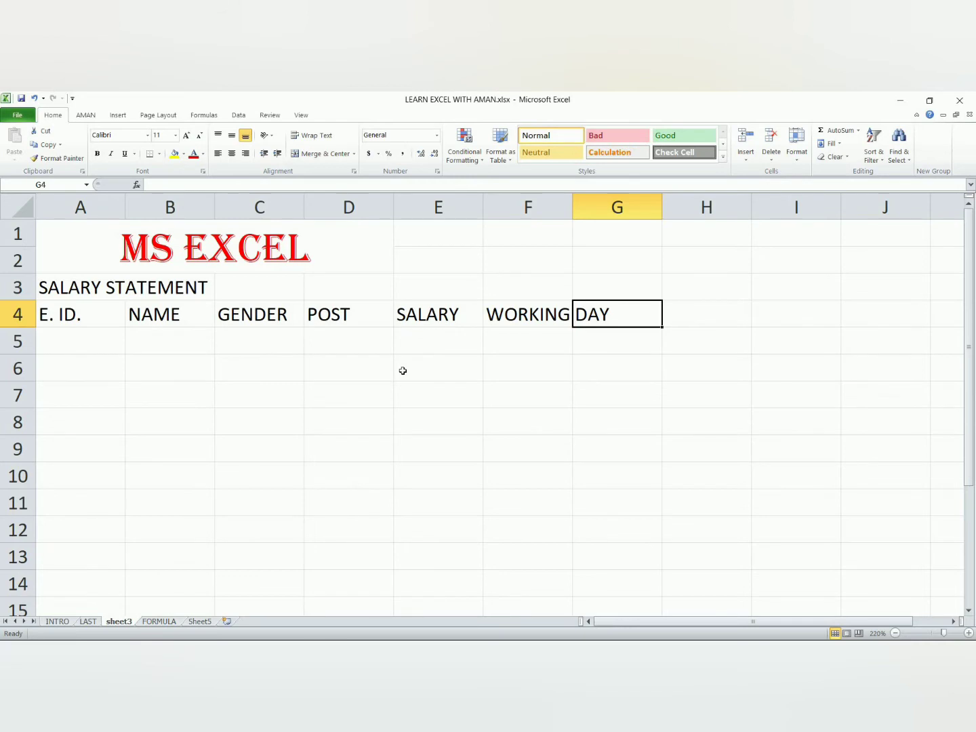
{"action": "type", "text": "T"}
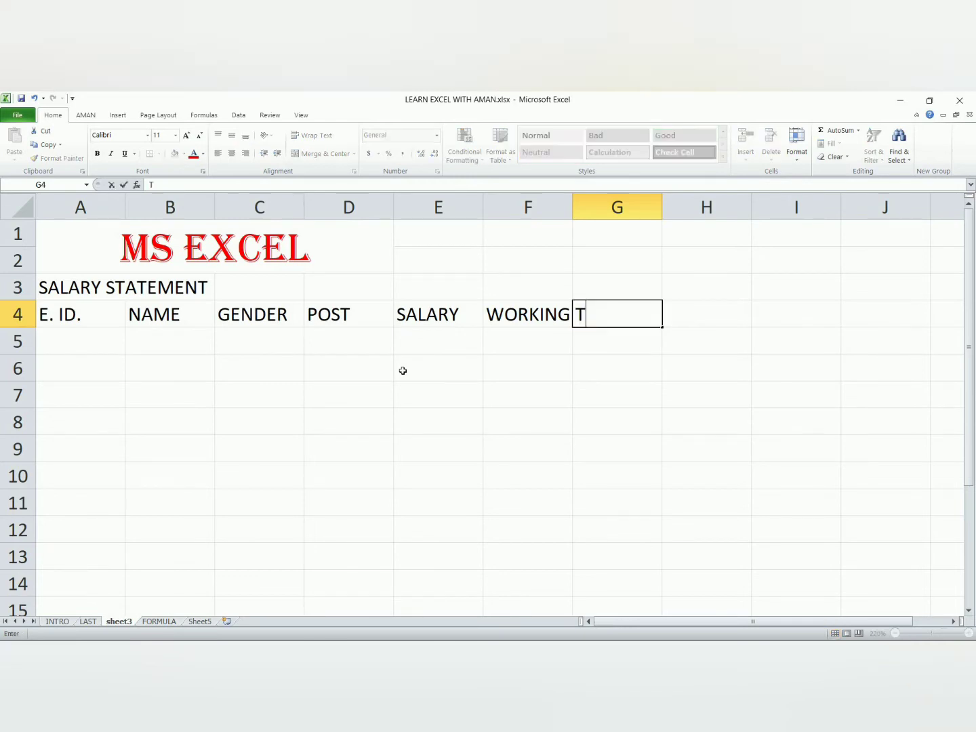
{"action": "type", "text": "OTAL PAY"}
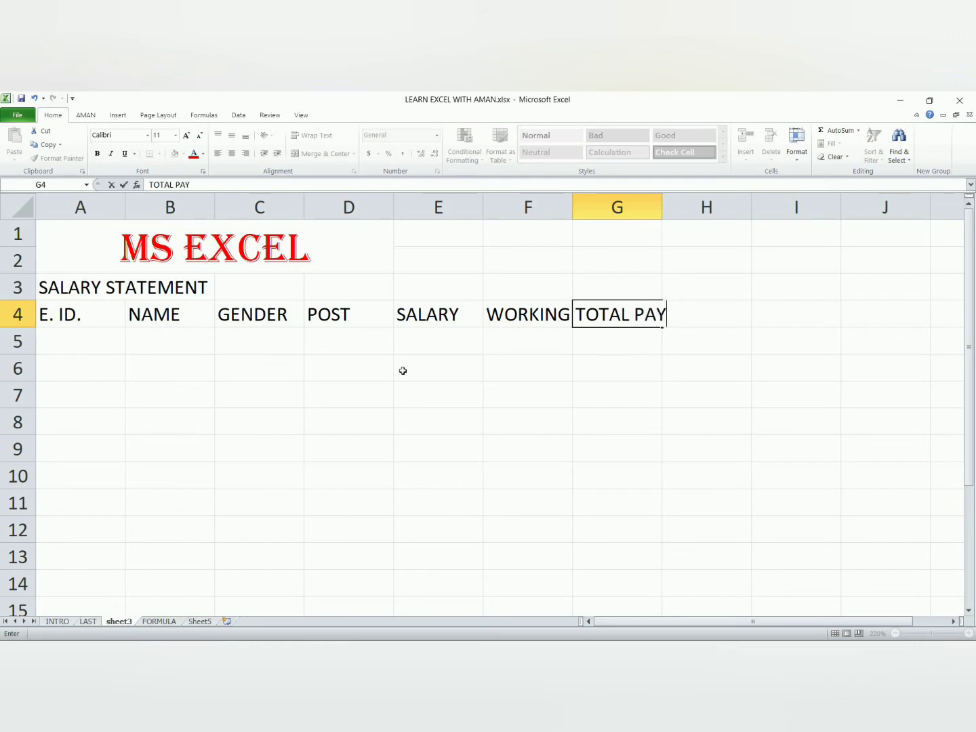
{"action": "key", "text": "Return"}
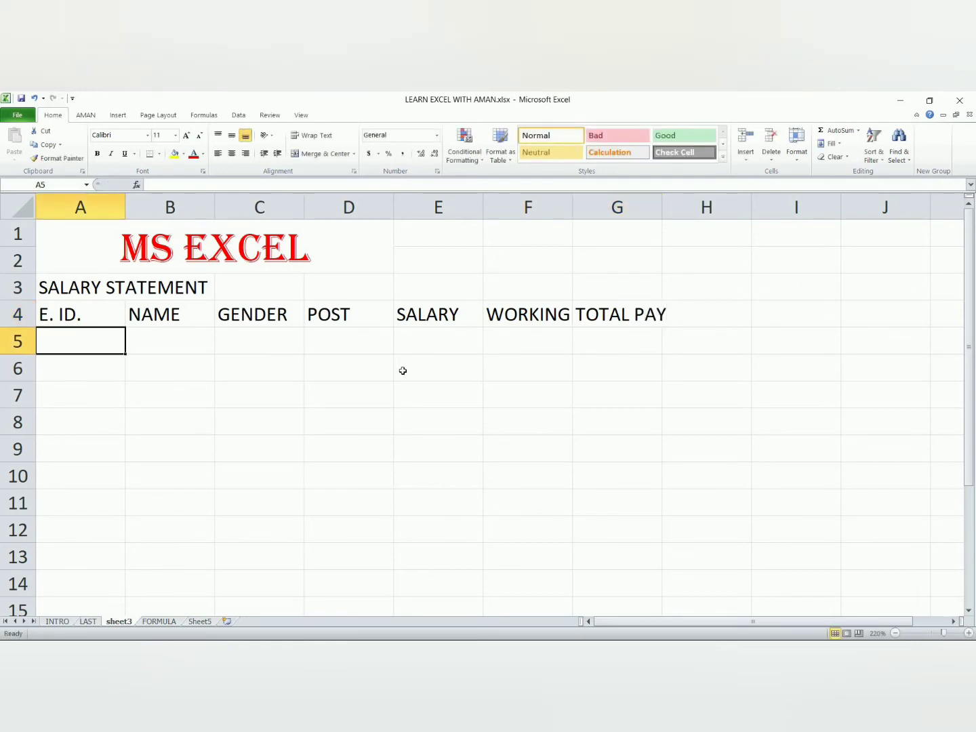
Number the employees 1 to 6 in the E. ID. column, cells A5 to A10.
{"action": "type", "text": "1"}
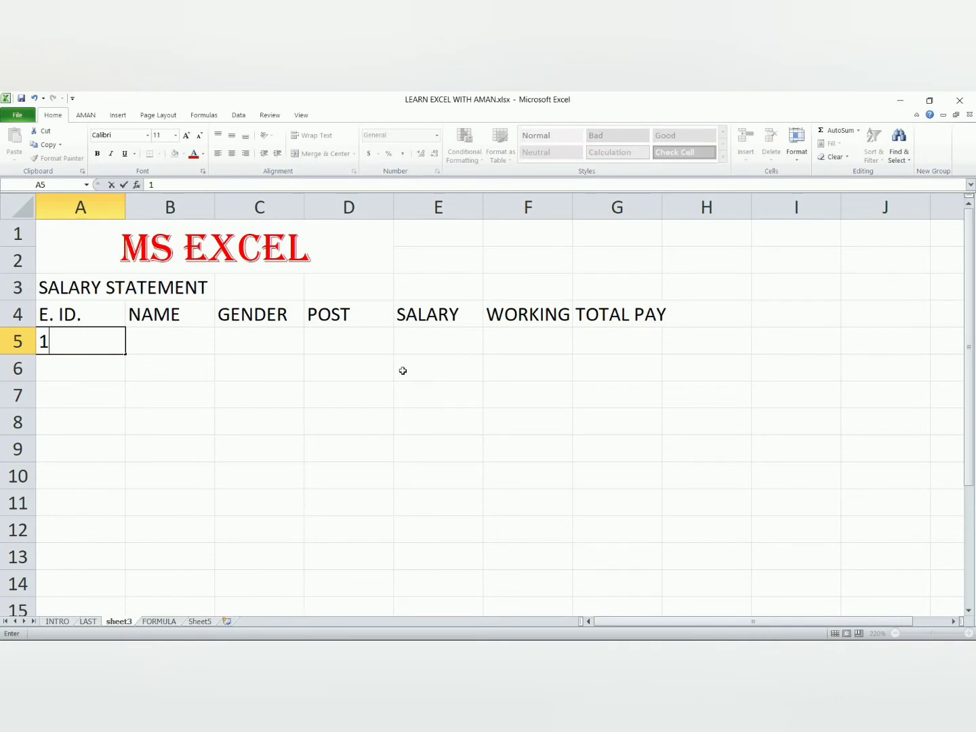
{"action": "key", "text": "Return"}
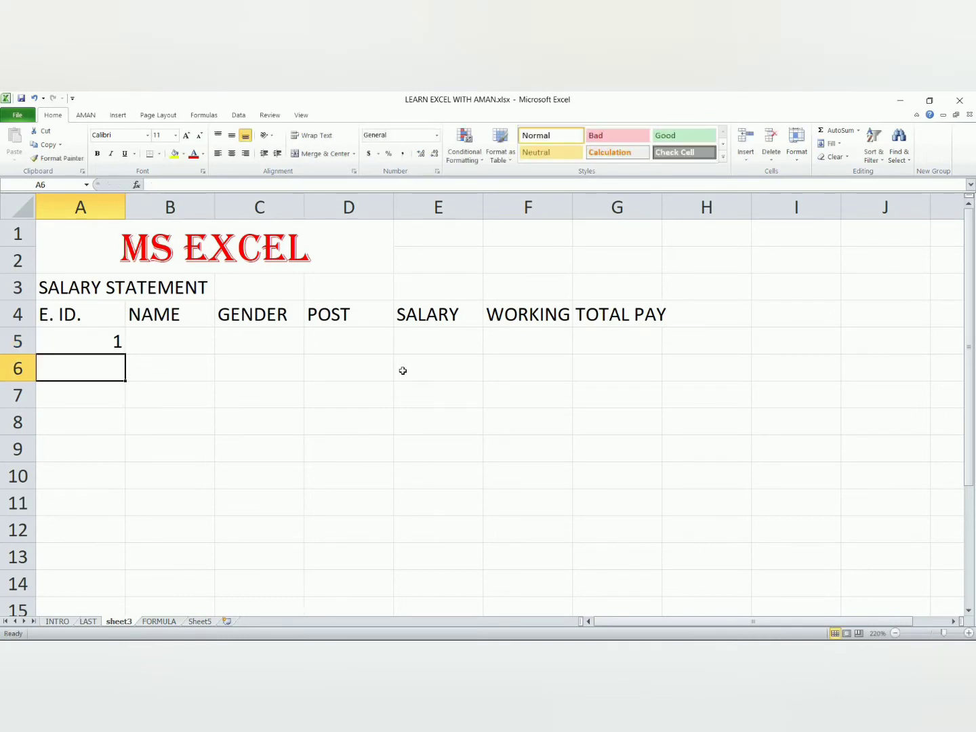
{"action": "type", "text": "2"}
{"action": "key", "text": "Return"}
{"action": "type", "text": "3"}
{"action": "key", "text": "Return"}
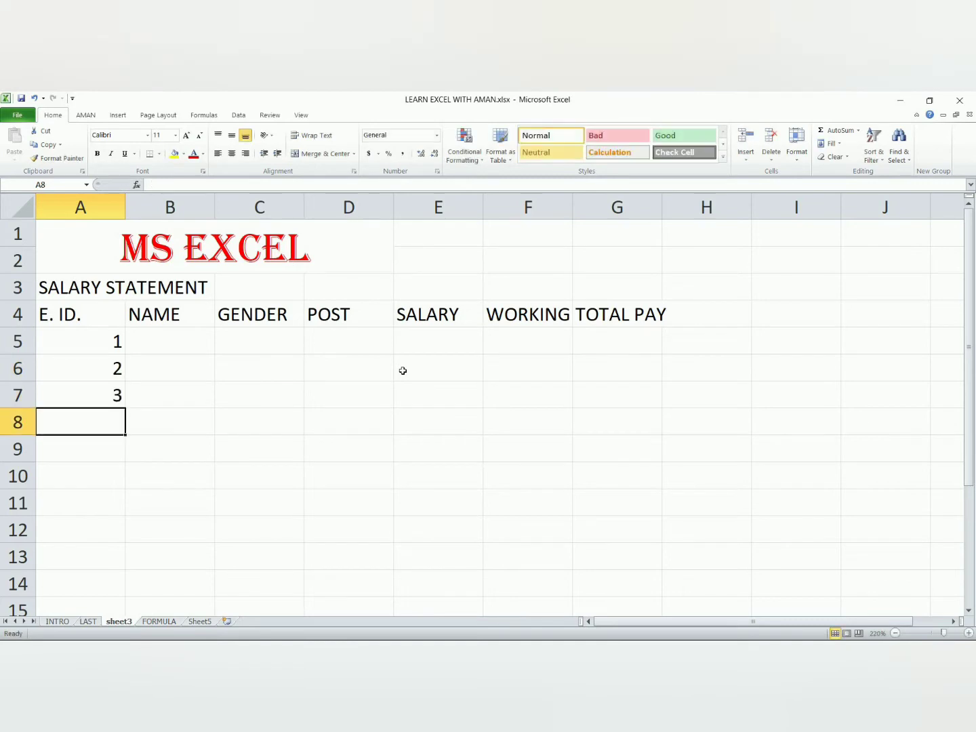
{"action": "type", "text": "4"}
{"action": "key", "text": "Return"}
{"action": "type", "text": "5"}
{"action": "key", "text": "Return"}
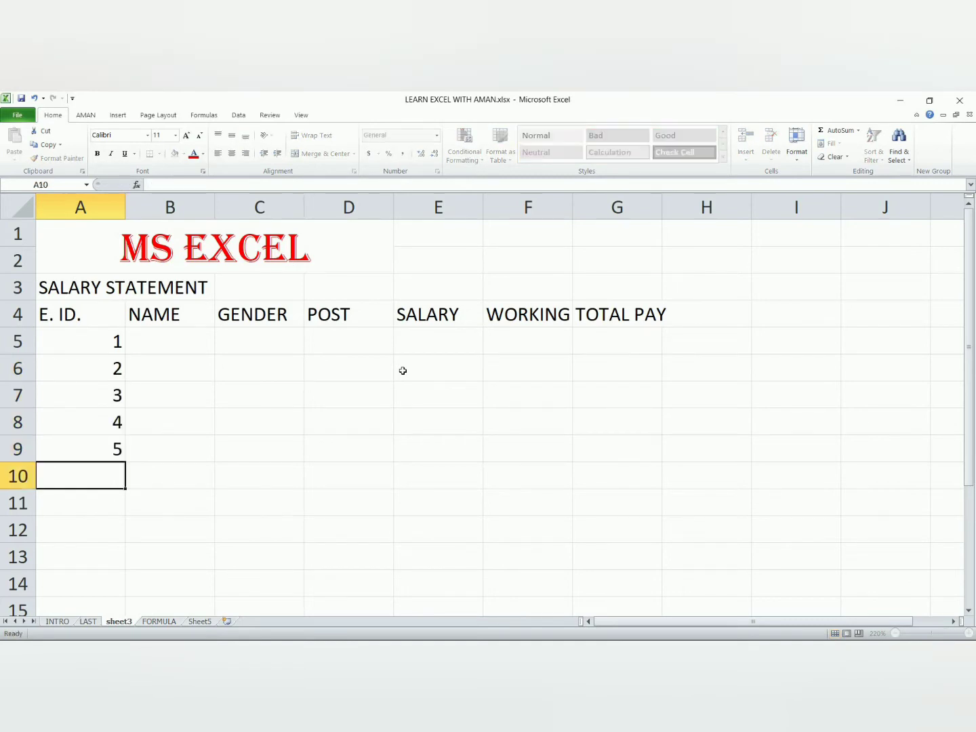
{"action": "type", "text": "6"}
{"action": "key", "text": "Return"}
Enter the first employee's name in cell B5 of the NAME column.
{"action": "key", "text": "Right"}
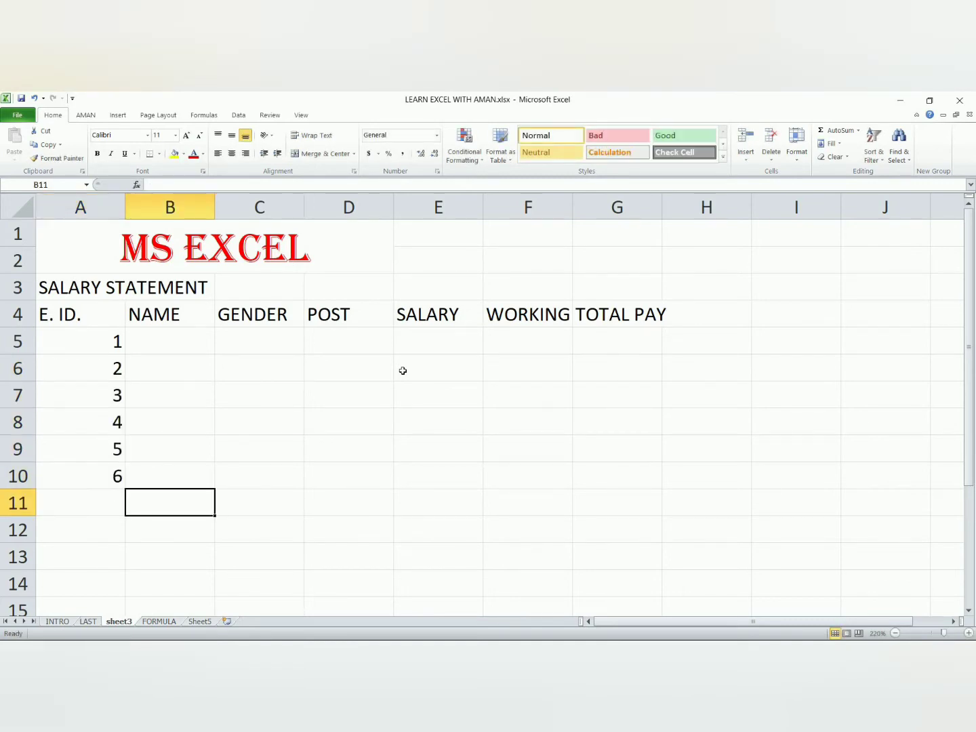
{"action": "key", "text": "Up"}
{"action": "key", "text": "Up"}
{"action": "key", "text": "Up"}
{"action": "key", "text": "Up"}
{"action": "key", "text": "Up"}
{"action": "key", "text": "Up"}
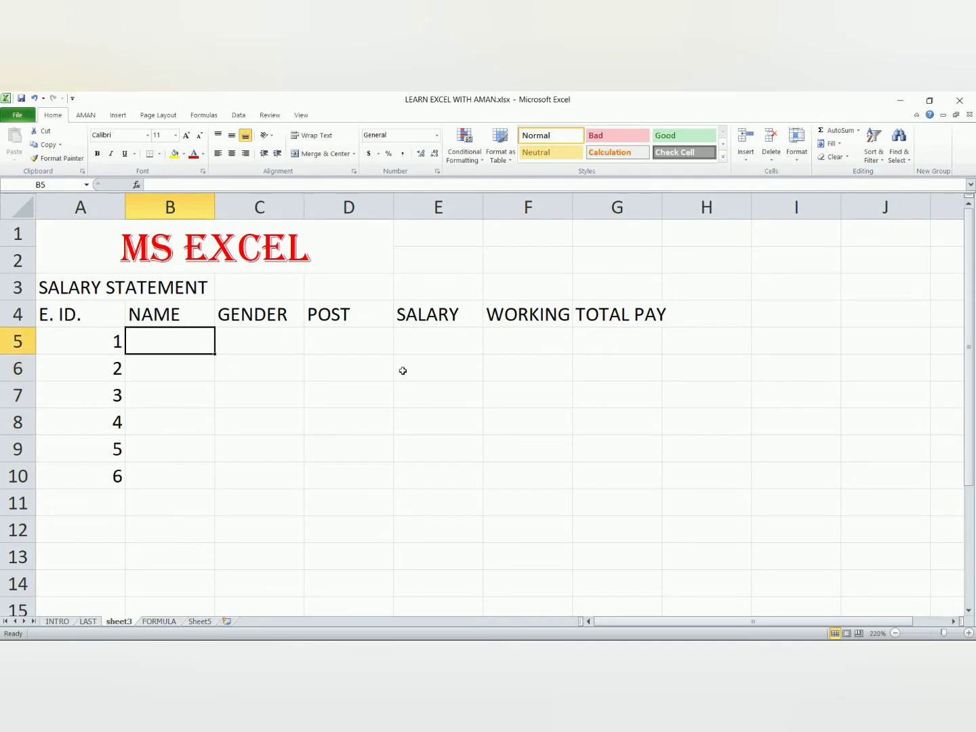
{"action": "type", "text": "ANK"}
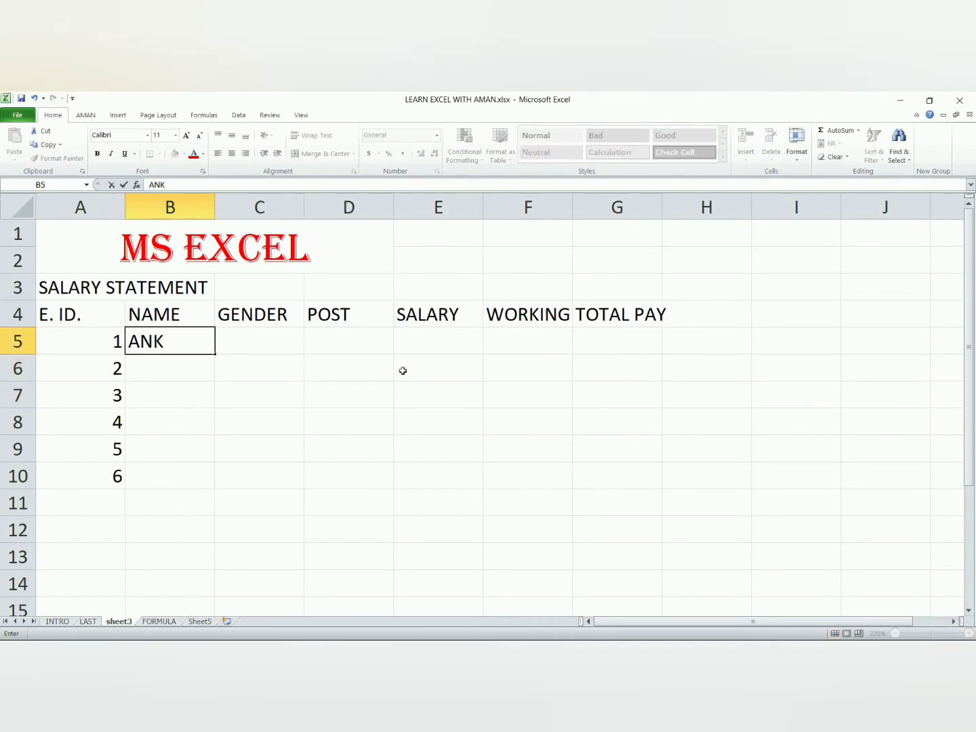
{"action": "key", "text": "BackSpace"}
{"action": "key", "text": "BackSpace"}
{"action": "key", "text": "BackSpace"}
{"action": "type", "text": "AMIR"}
{"action": "key", "text": "Return"}
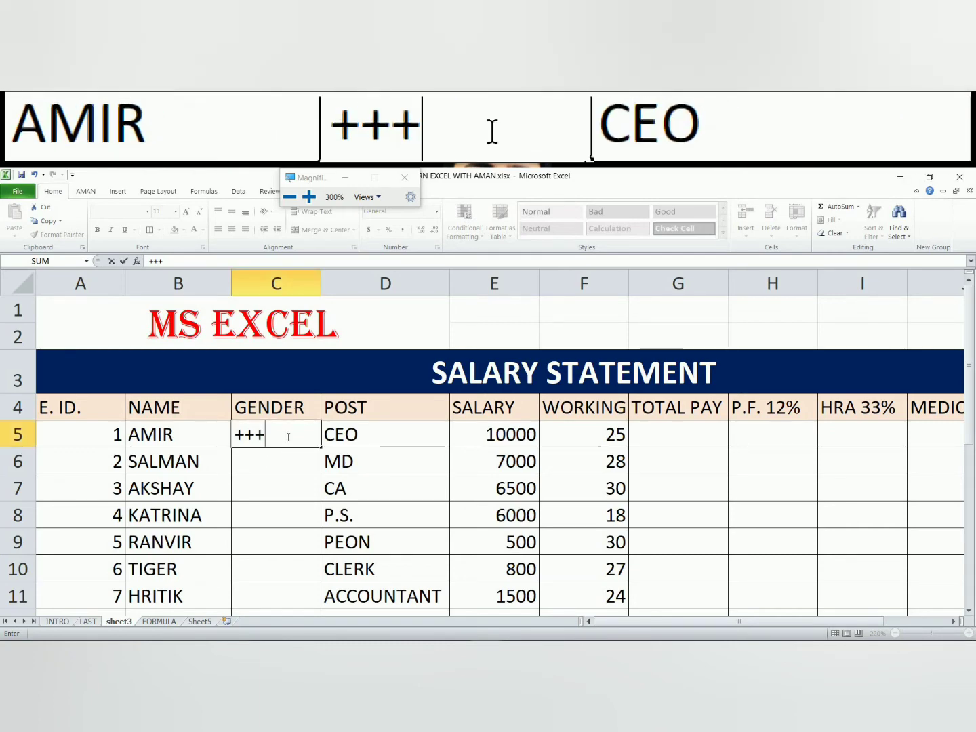
Remove the stray plus signs from GENDER cell C5 and enter MALE for the first employee.
{"action": "key", "text": "BackSpace"}
{"action": "key", "text": "BackSpace"}
{"action": "key", "text": "BackSpace"}
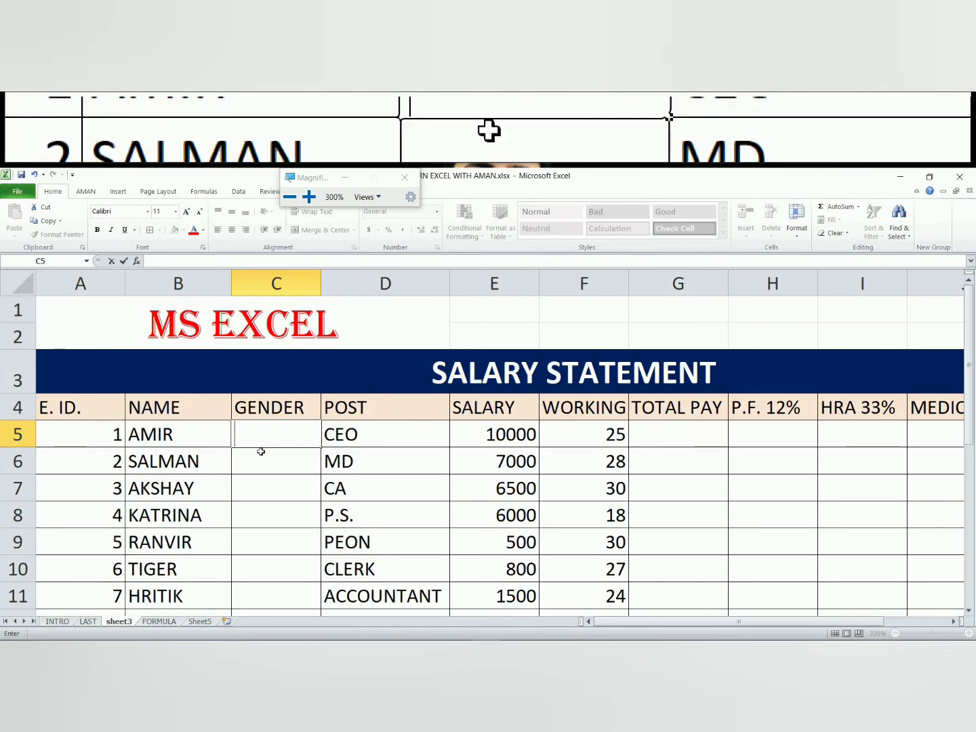
{"action": "type", "text": "MALE"}
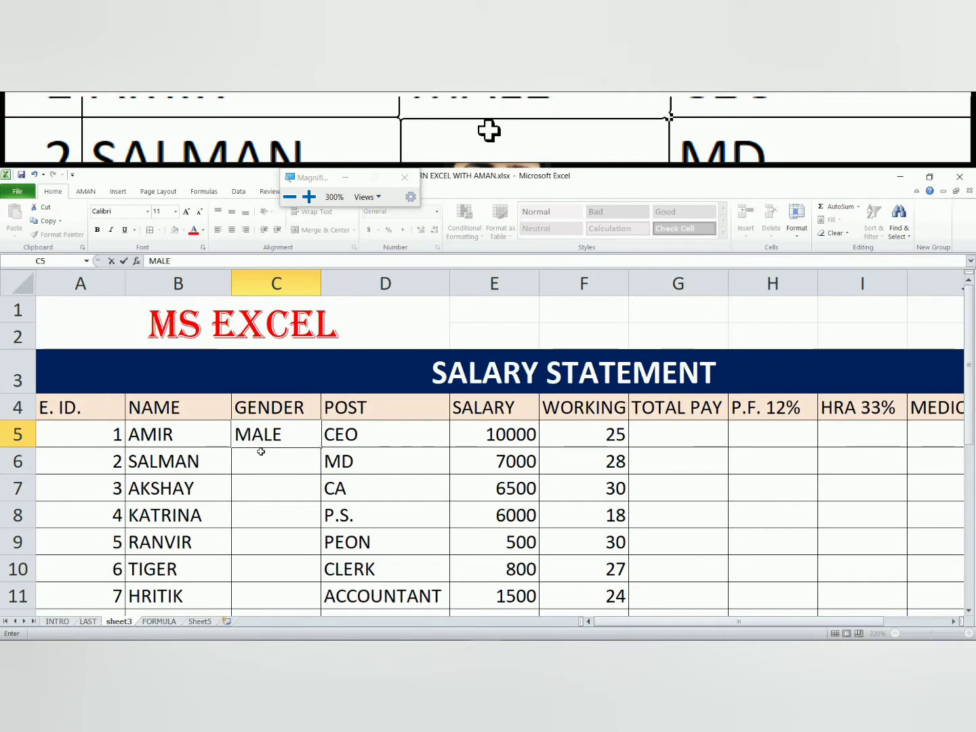
{"action": "key", "text": "Return"}
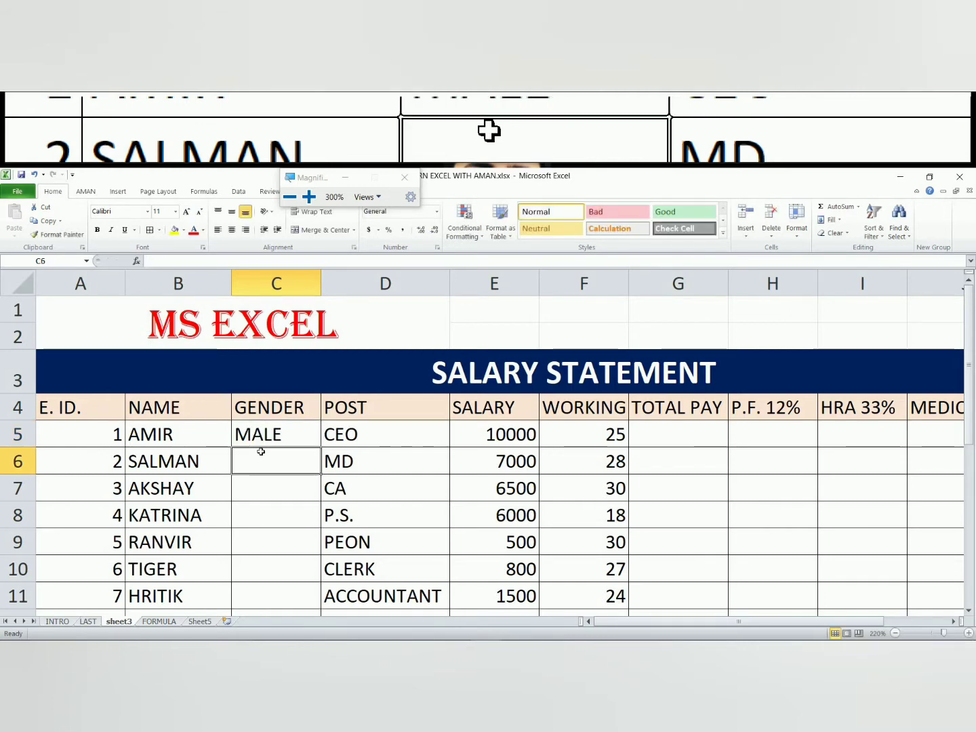
Try FEMALE as the second employee's gender in cell C6 and clear that entry.
{"action": "type", "text": "FEMALE"}
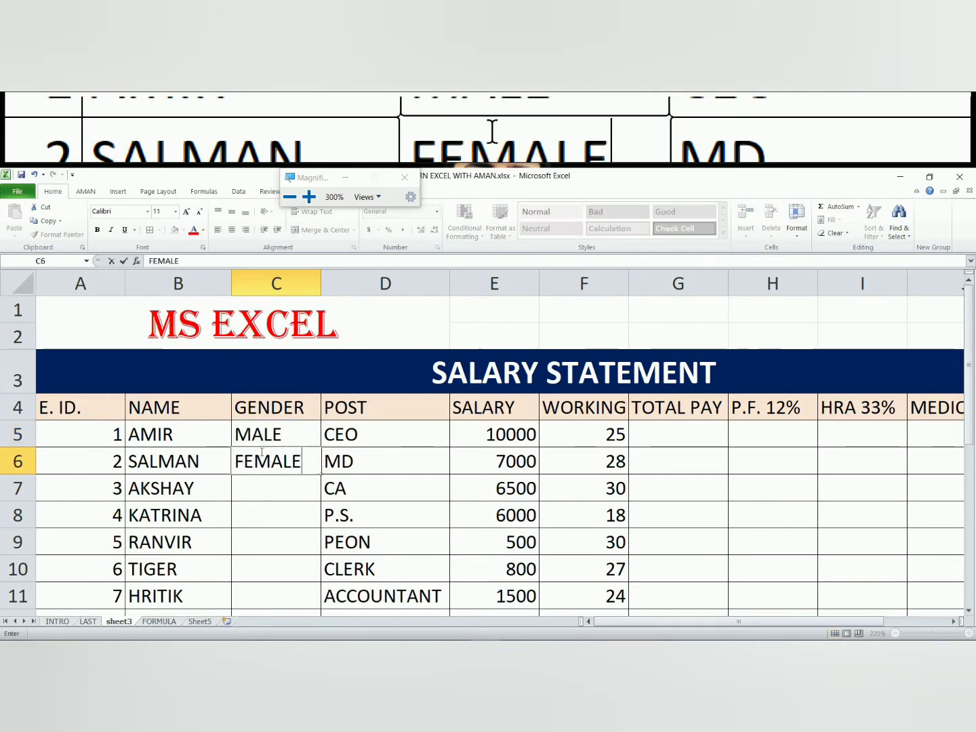
{"action": "key", "text": "Return"}
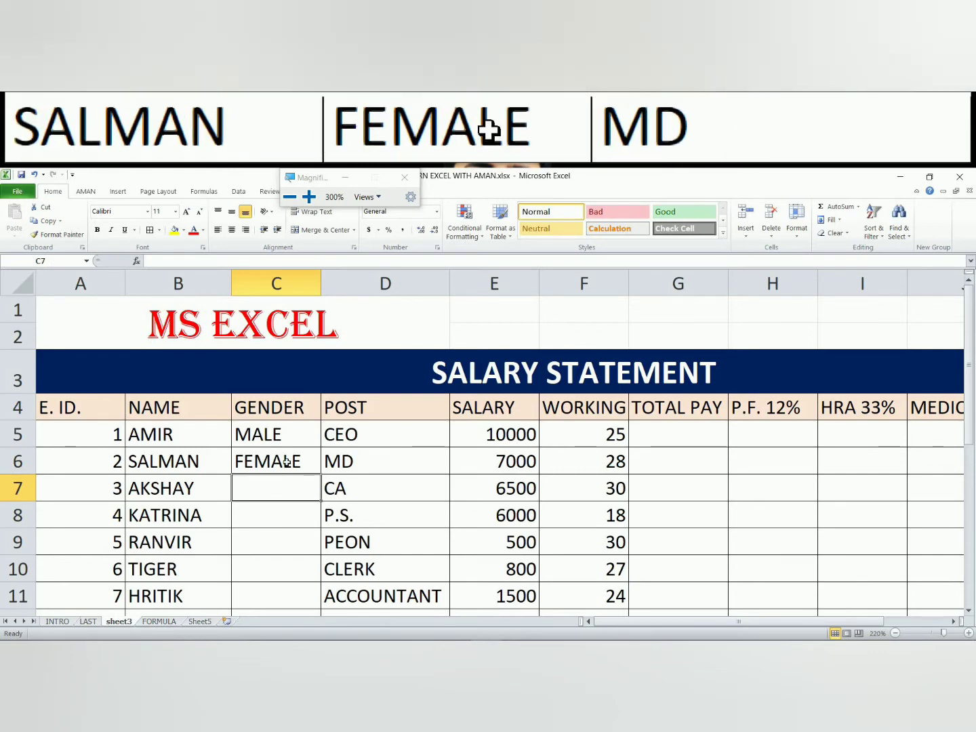
{"action": "left_click", "coordinate": [286, 462]}
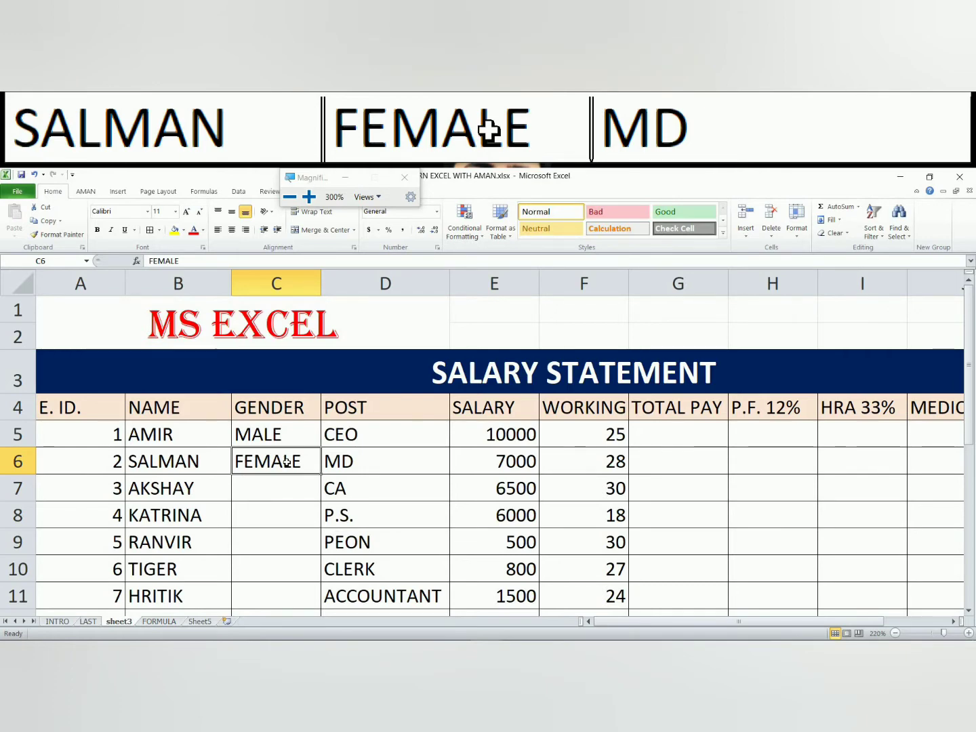
{"action": "key", "text": "Delete"}
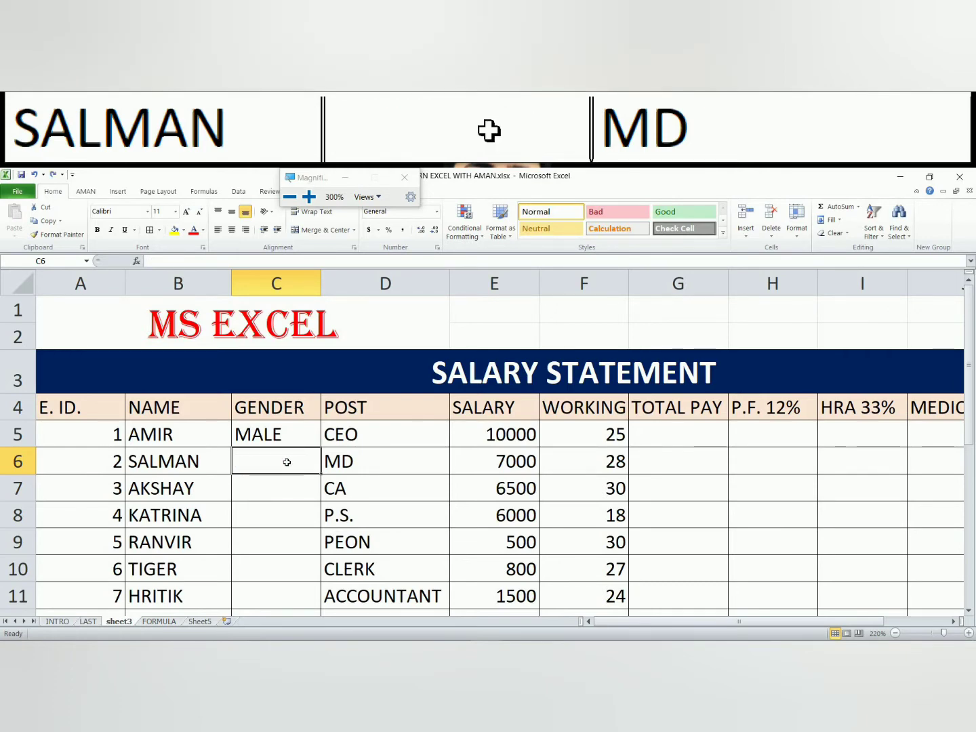
Clear the first employee's GENDER entry in cell C5.
{"action": "key", "text": "Up"}
{"action": "key", "text": "Delete"}
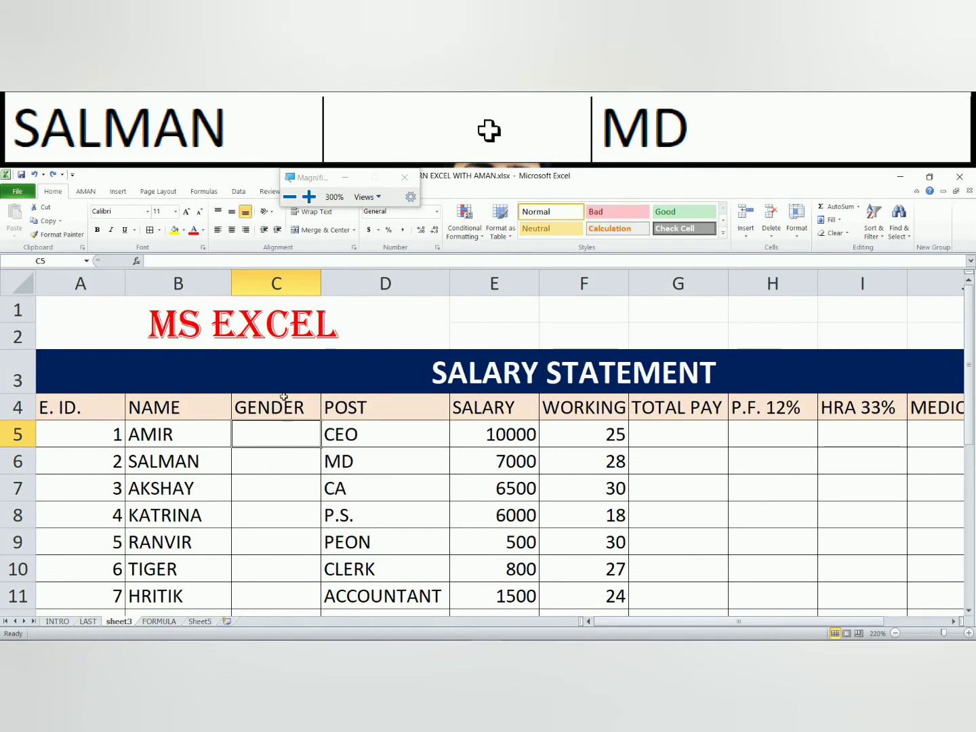
{"action": "left_click", "coordinate": [238, 192]}
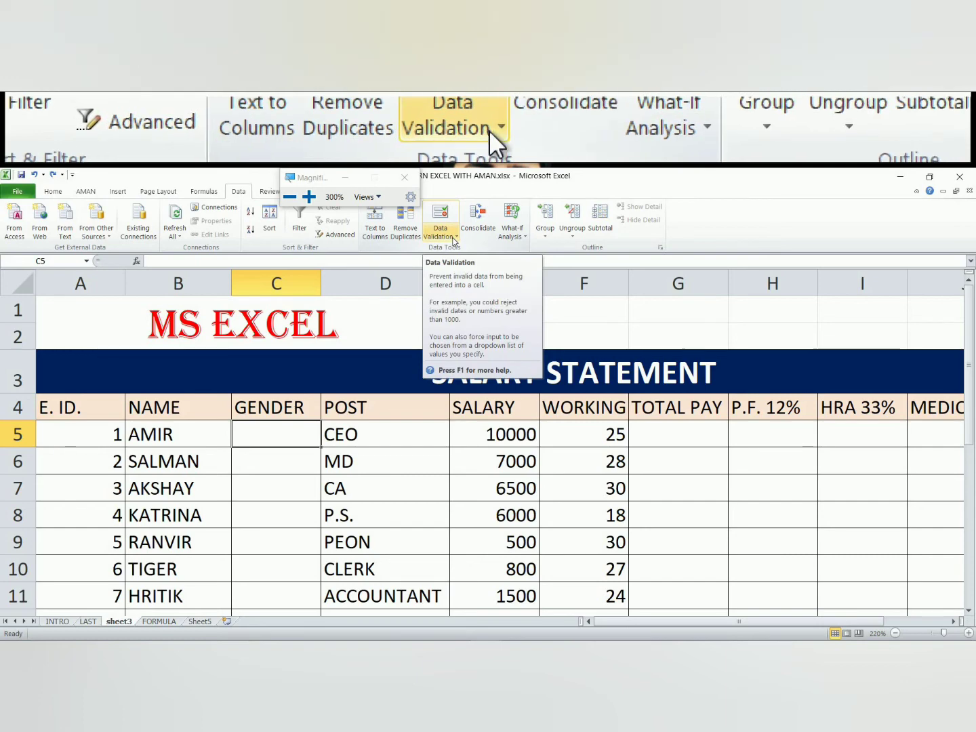
{"action": "left_click", "coordinate": [454, 239]}
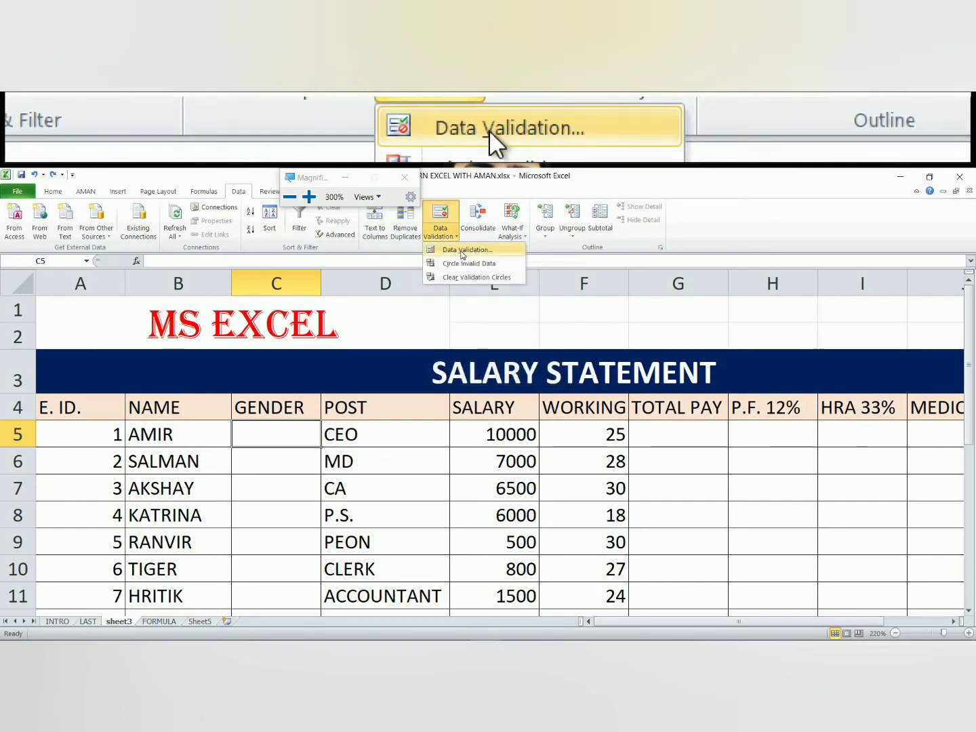
{"action": "left_click", "coordinate": [463, 253]}
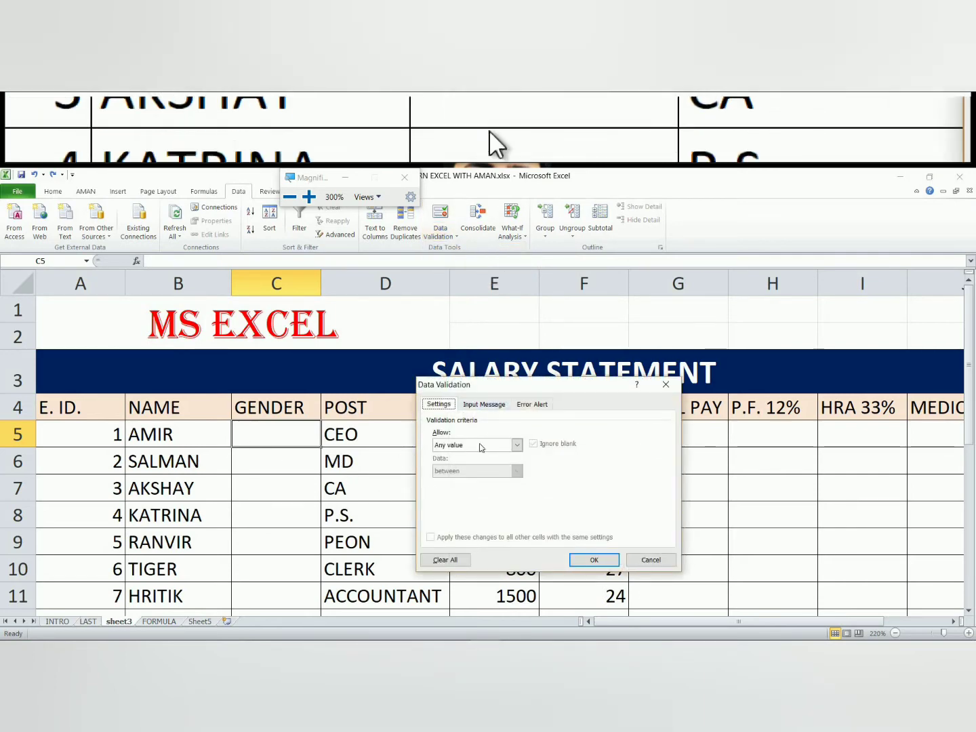
{"action": "left_click", "coordinate": [666, 385]}
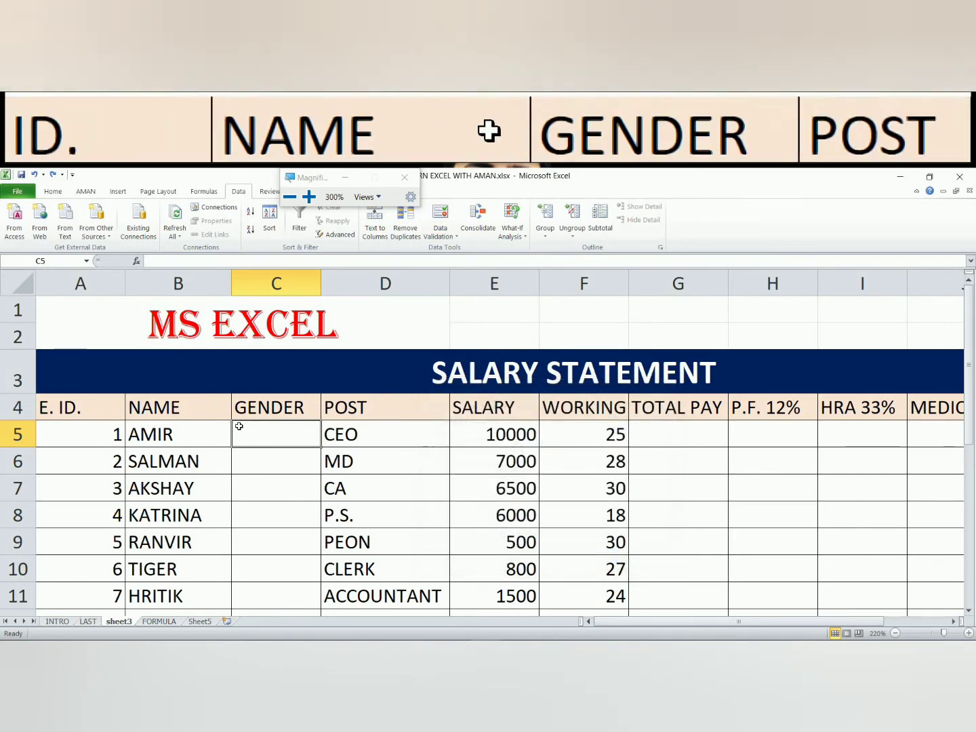
Start a Data Validation rule for GENDER cells C5 to C12 that allows a List.
{"action": "left_click_drag", "start_coordinate": [259, 428], "coordinate": [282, 614]}
{"action": "right_click", "coordinate": [283, 612]}
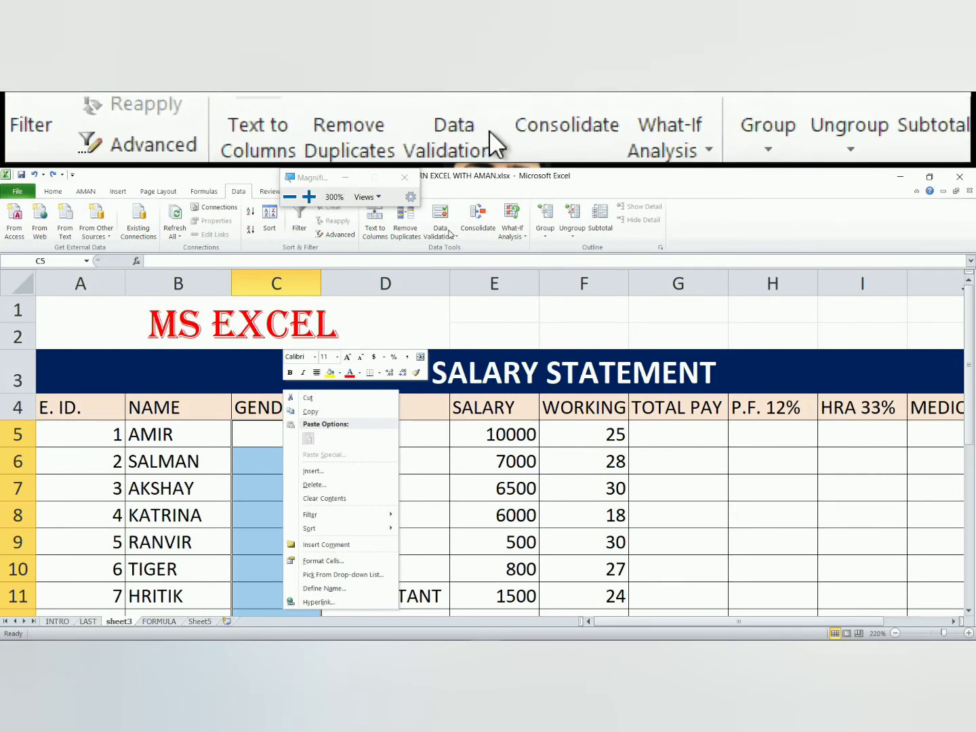
{"action": "left_click", "coordinate": [459, 238]}
{"action": "left_click", "coordinate": [467, 250]}
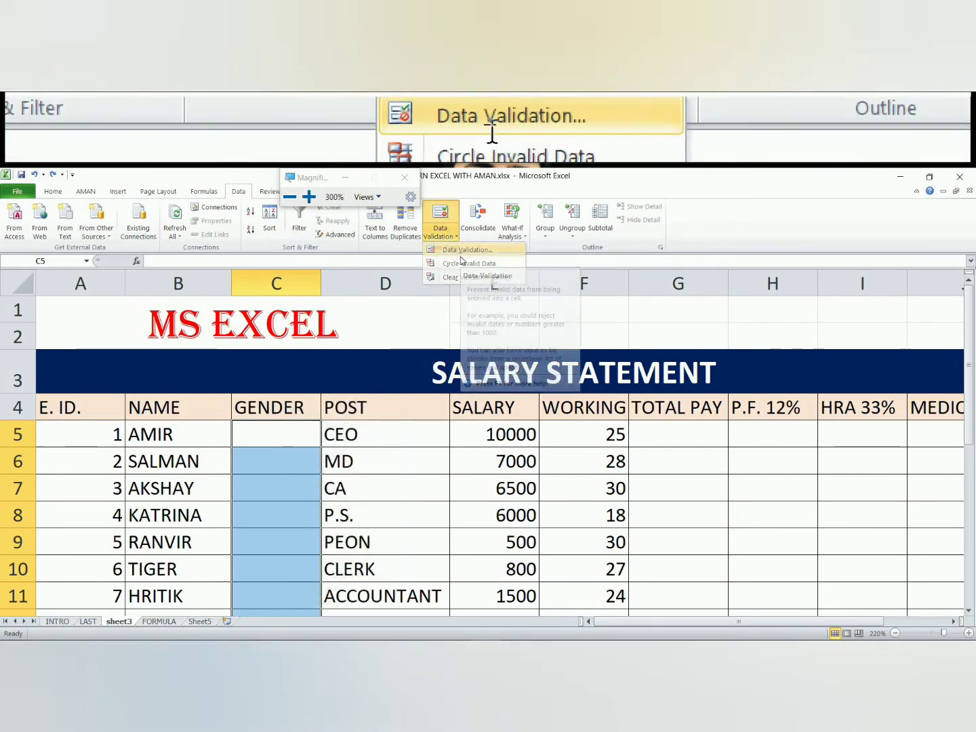
{"action": "left_click_drag", "start_coordinate": [566, 387], "coordinate": [522, 242]}
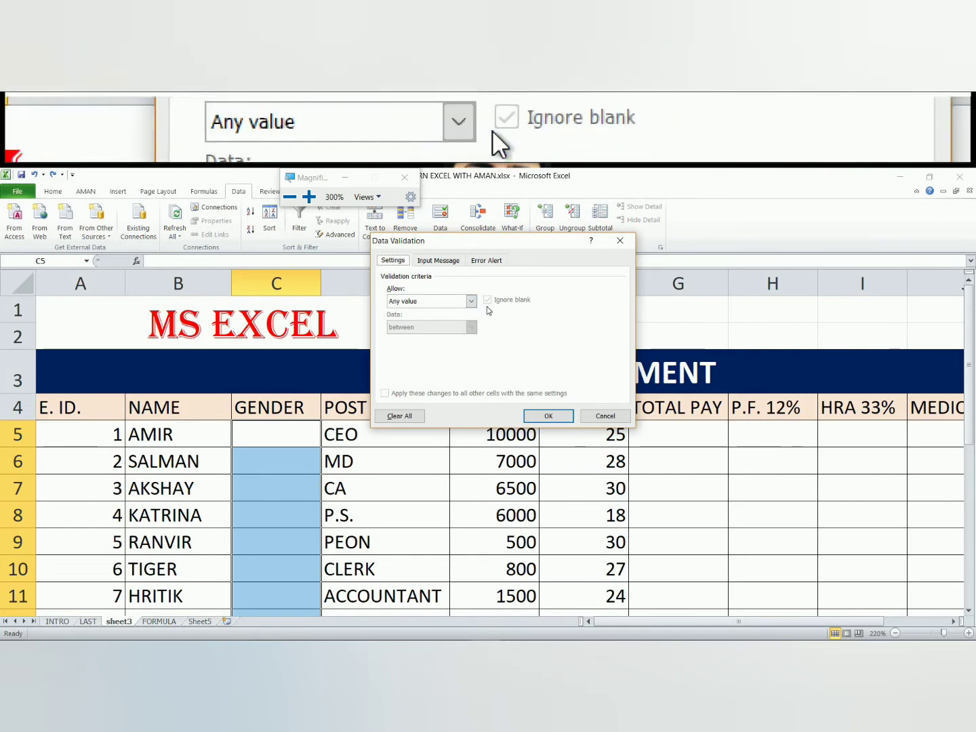
{"action": "left_click", "coordinate": [471, 302]}
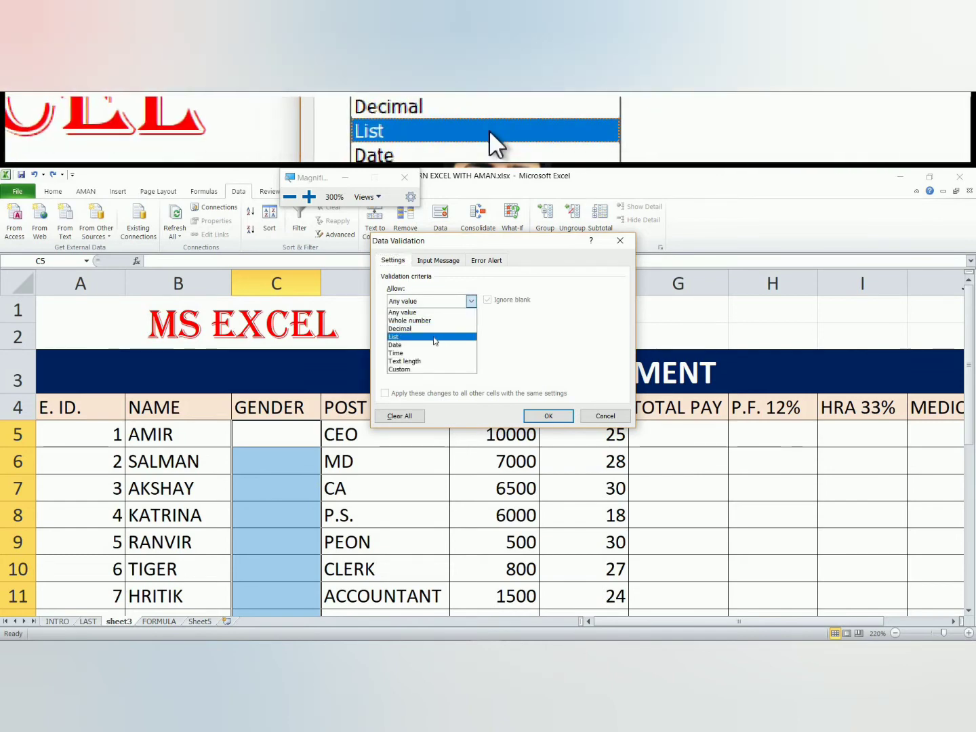
{"action": "left_click", "coordinate": [434, 337]}
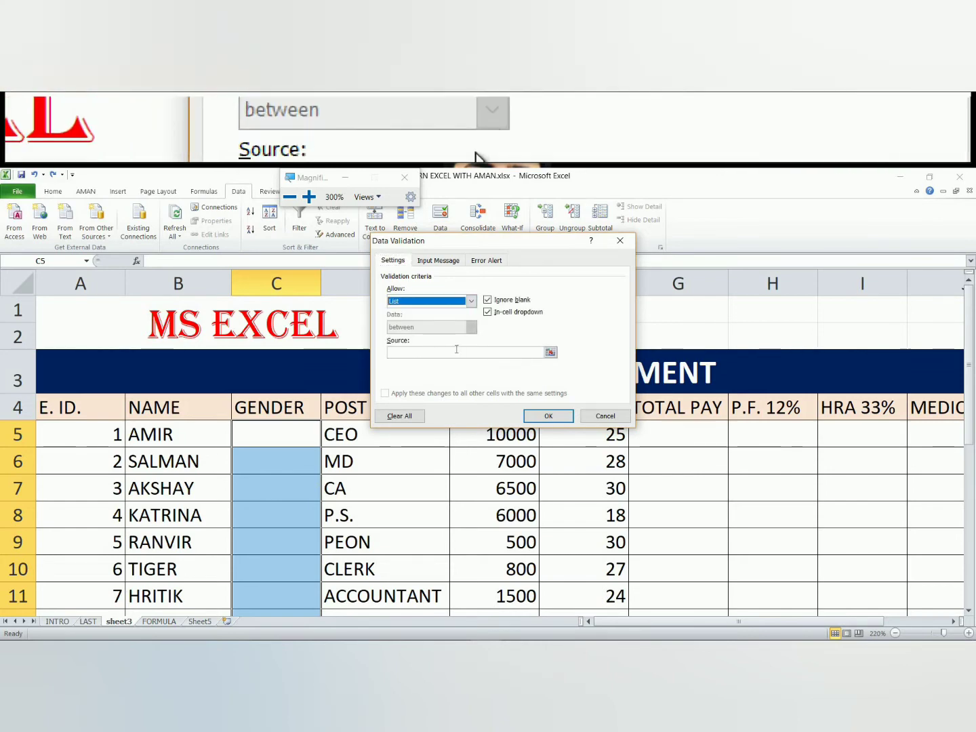
Set the list source to MALE,FEMALE,OTHER and apply the validation to the GENDER cells.
{"action": "left_click", "coordinate": [456, 352]}
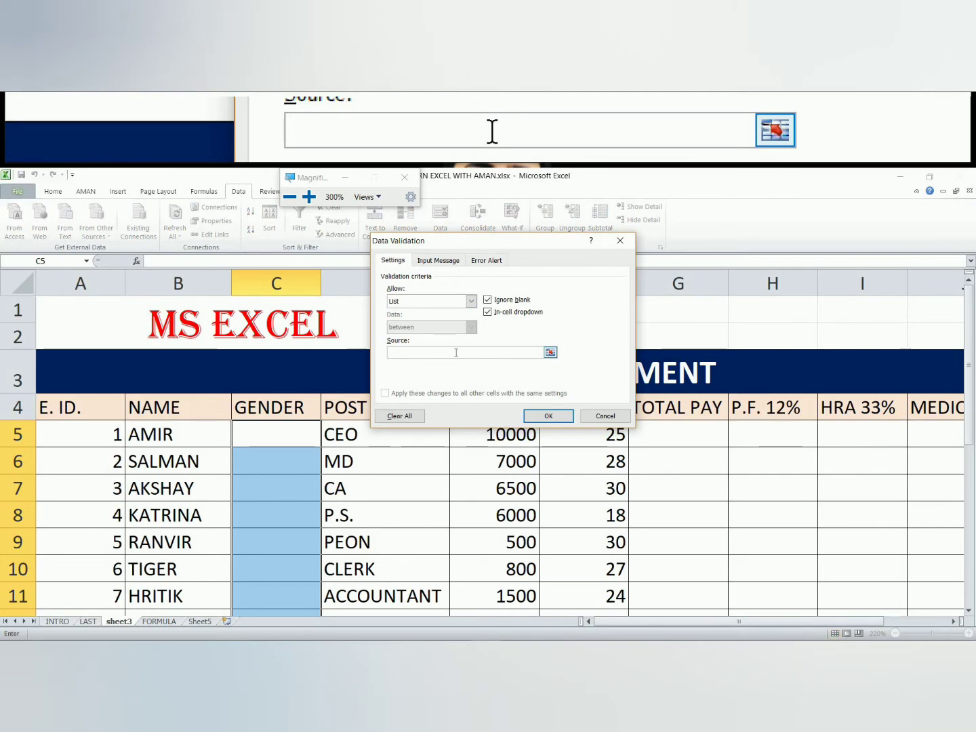
{"action": "type", "text": "MALE"}
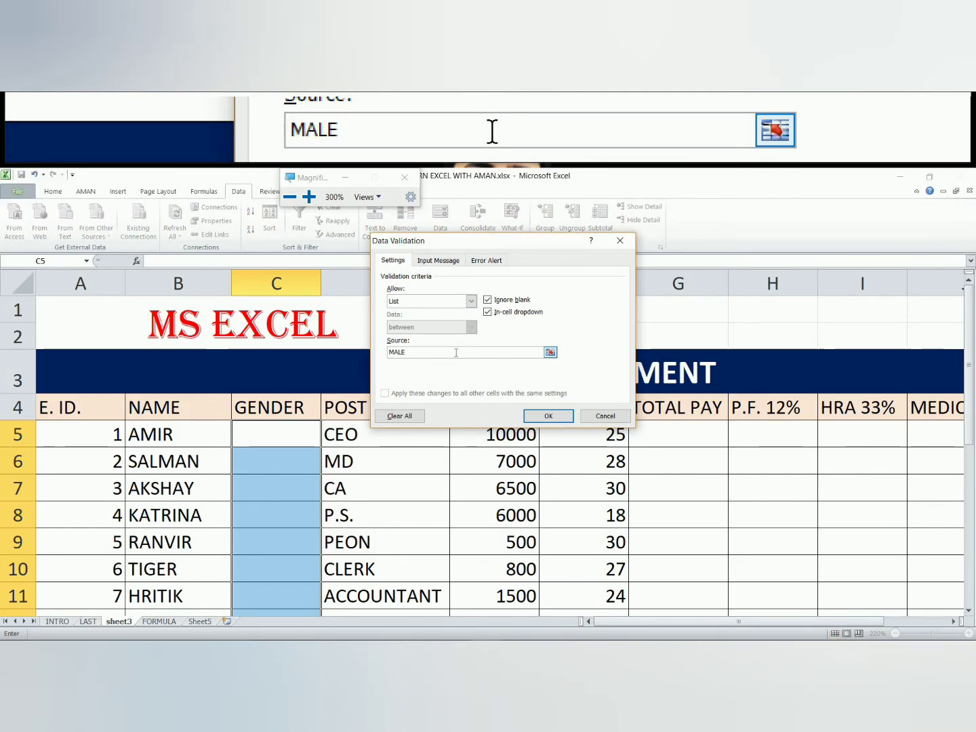
{"action": "type", "text": ",FEMALE"}
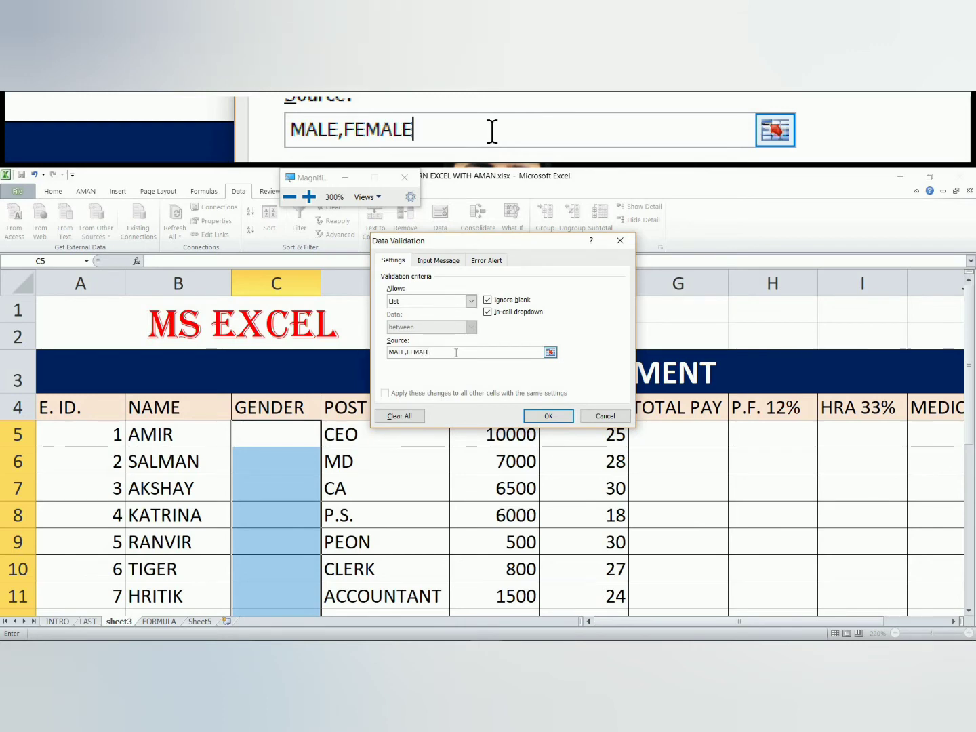
{"action": "type", "text": ",OTHER"}
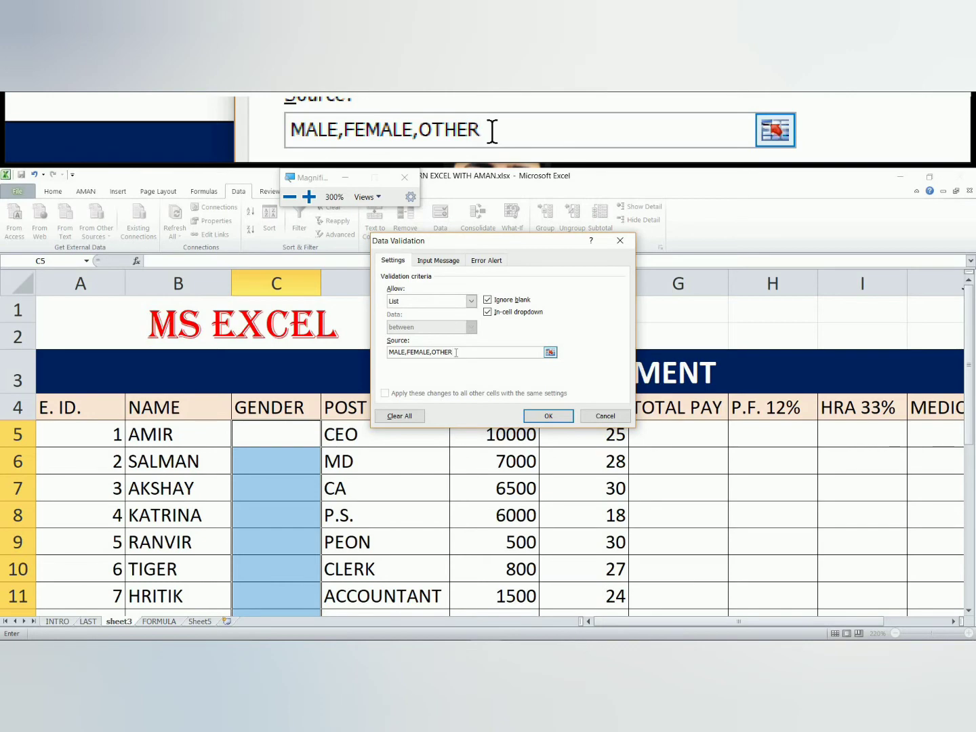
{"action": "left_click", "coordinate": [549, 416]}
{"action": "left_click", "coordinate": [407, 479]}
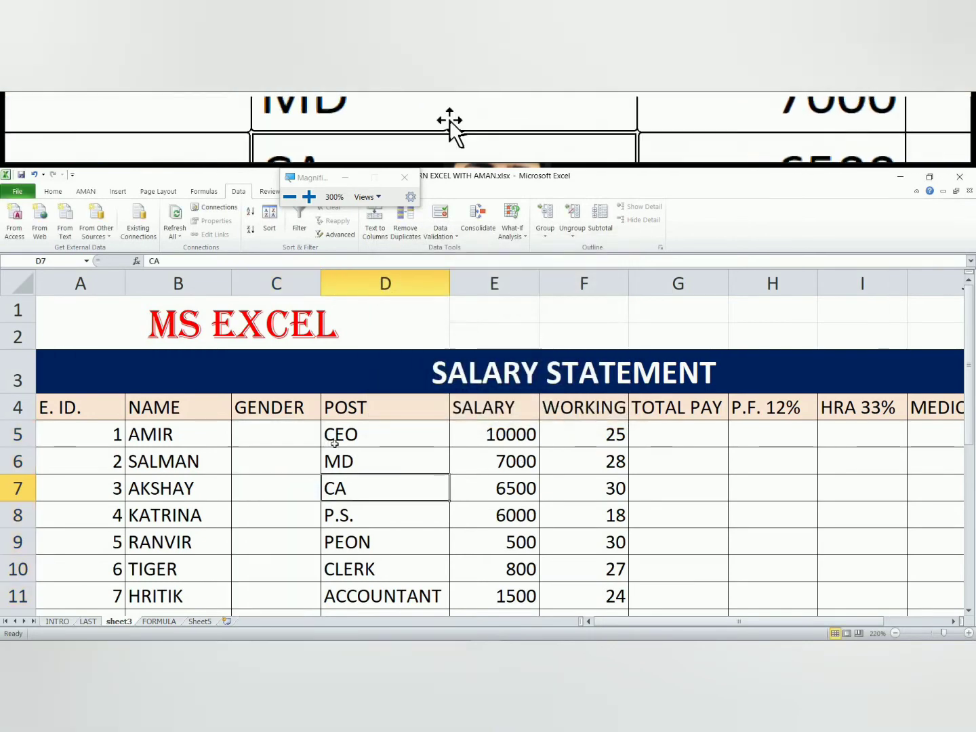
Enter MALE in GENDER cell C5 and FEMALE in cell C6.
{"action": "left_click", "coordinate": [295, 437]}
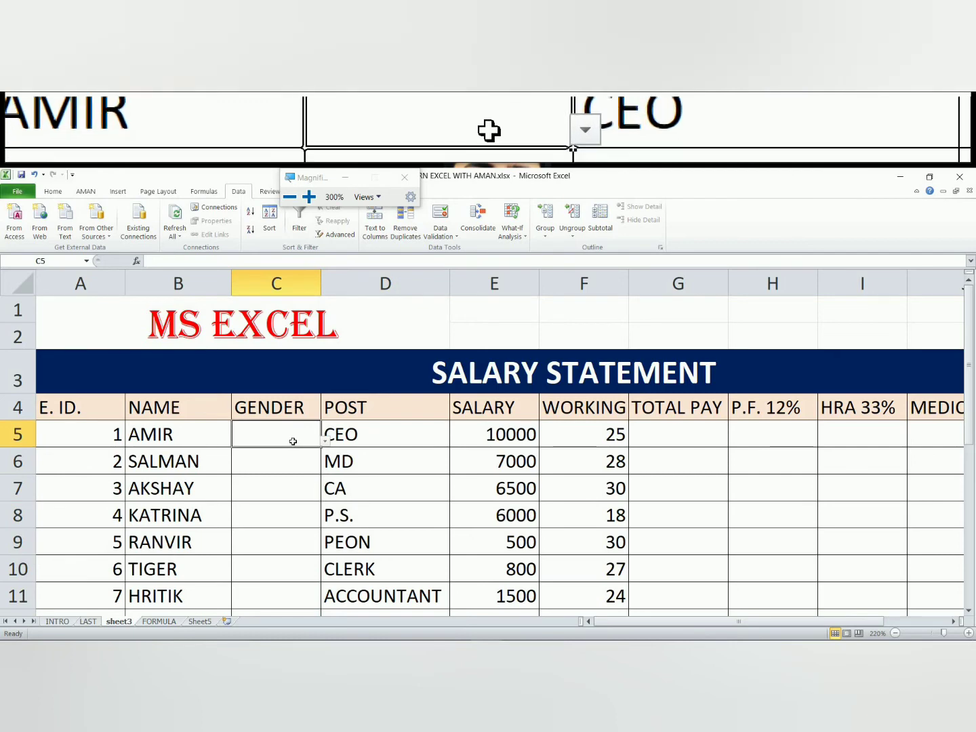
{"action": "type", "text": "MALE"}
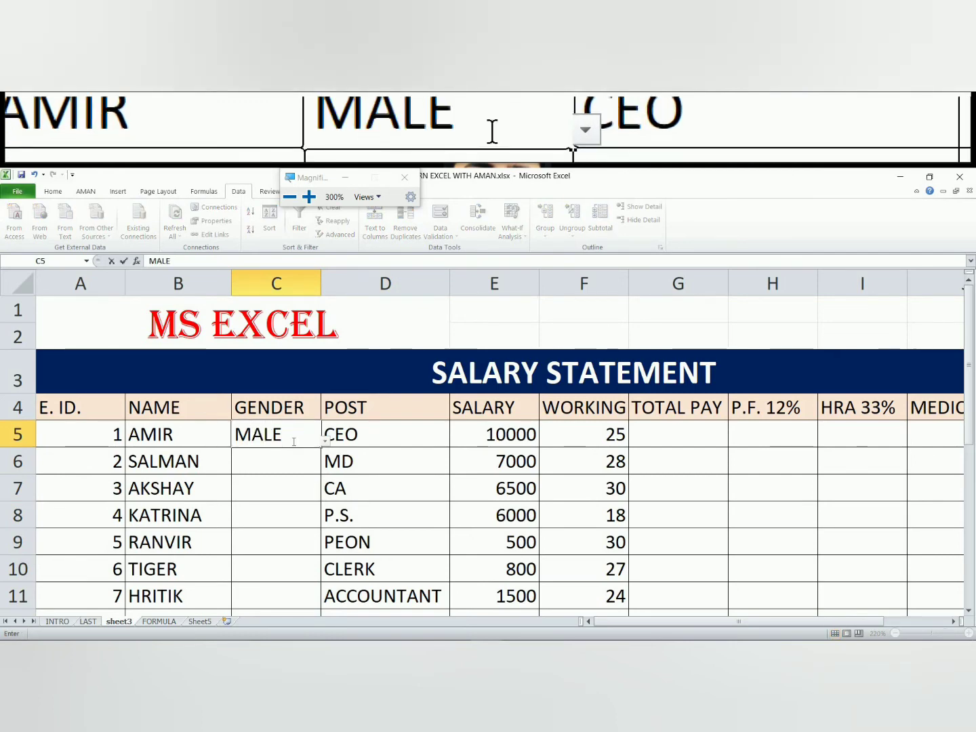
{"action": "key", "text": "Return"}
{"action": "type", "text": "F"}
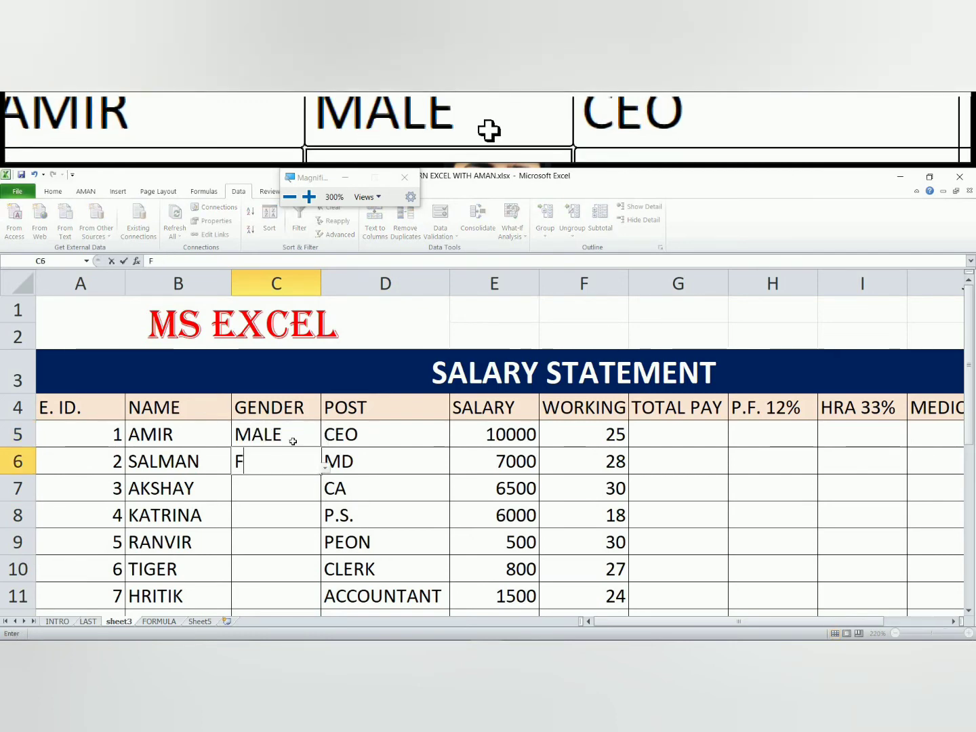
{"action": "type", "text": "EMALE"}
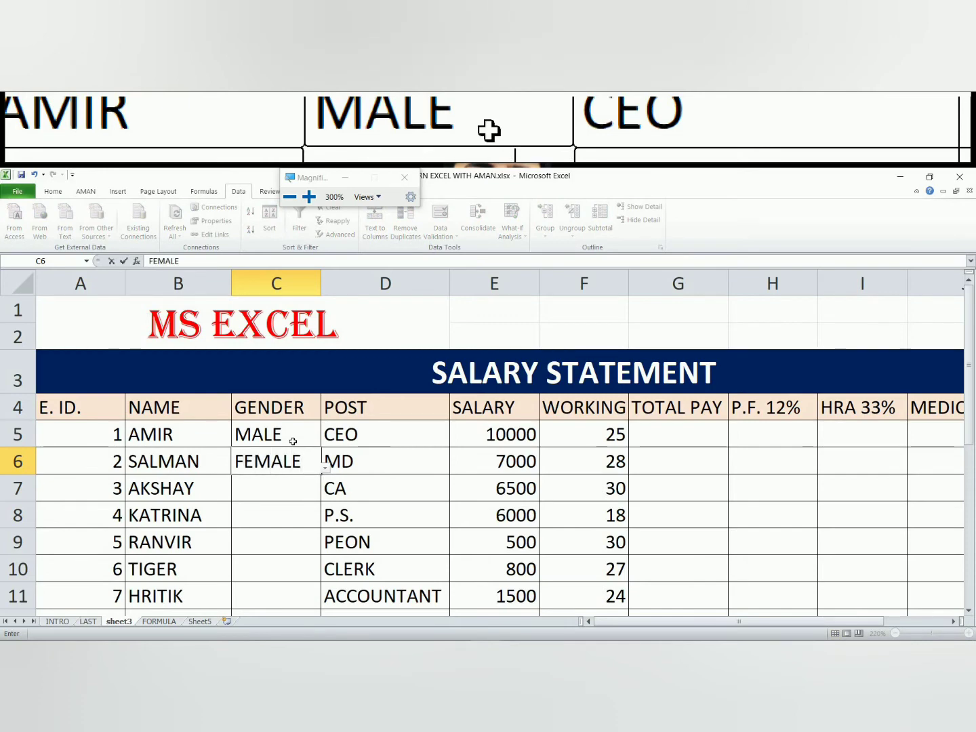
{"action": "key", "text": "Return"}
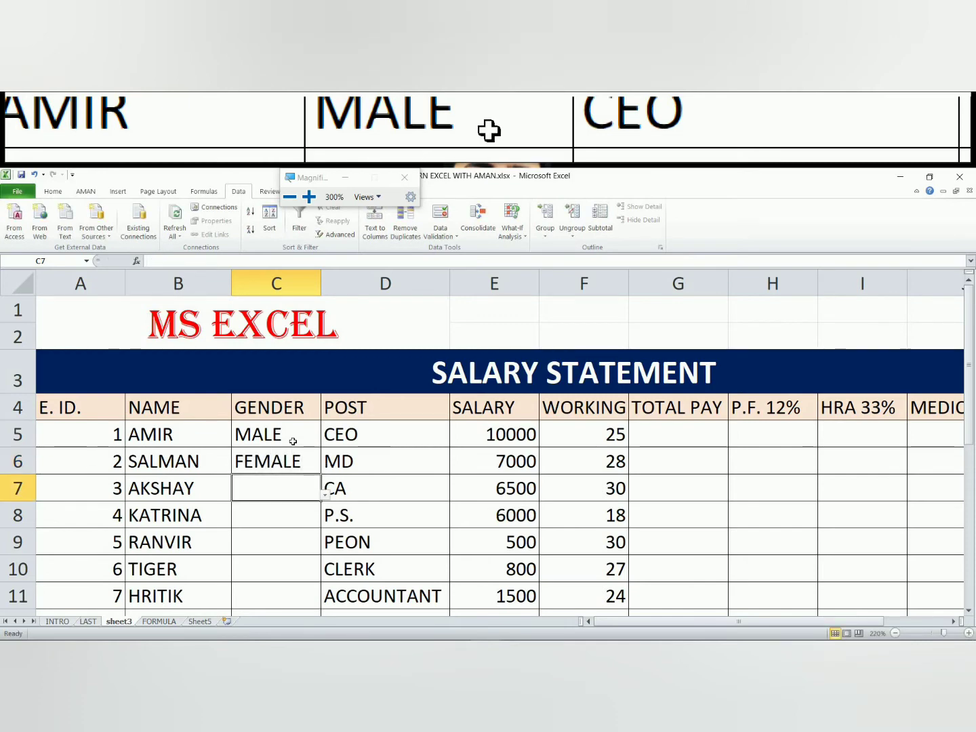
Test the validation by trying SHGASS in GENDER cell C7, and discard the entry.
{"action": "type", "text": "SHGASS"}
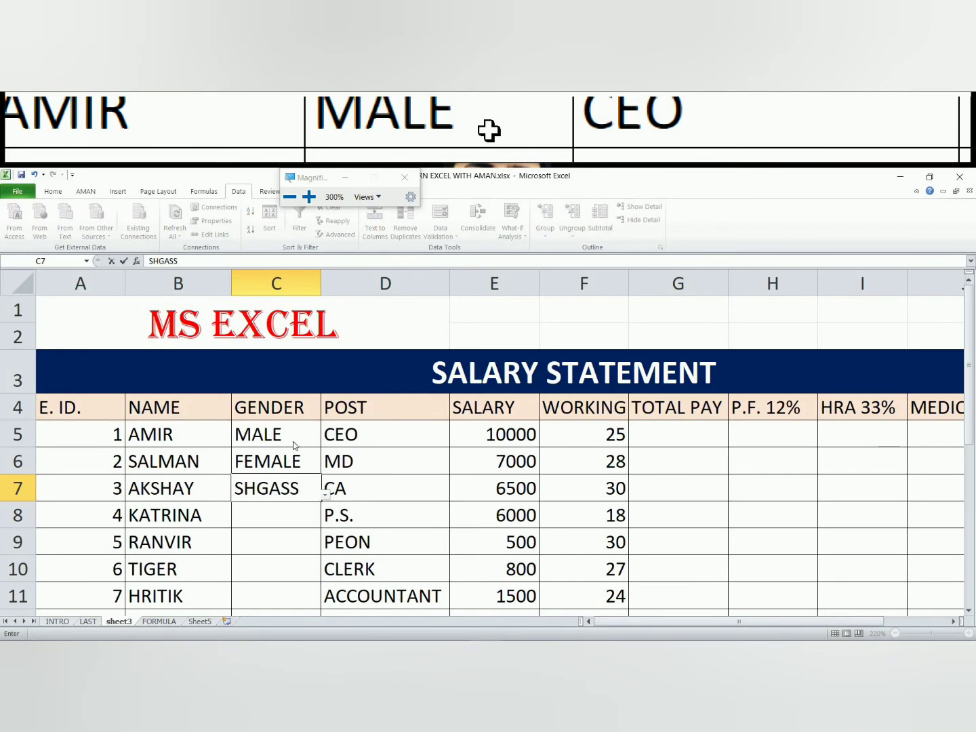
{"action": "key", "text": "Return"}
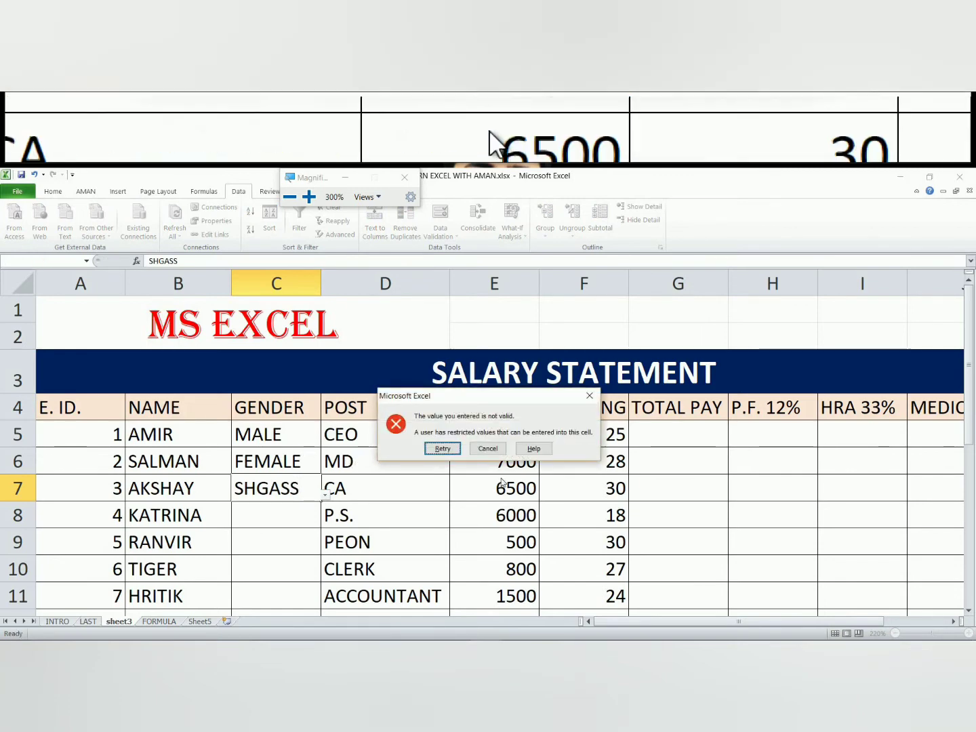
{"action": "left_click", "coordinate": [478, 453]}
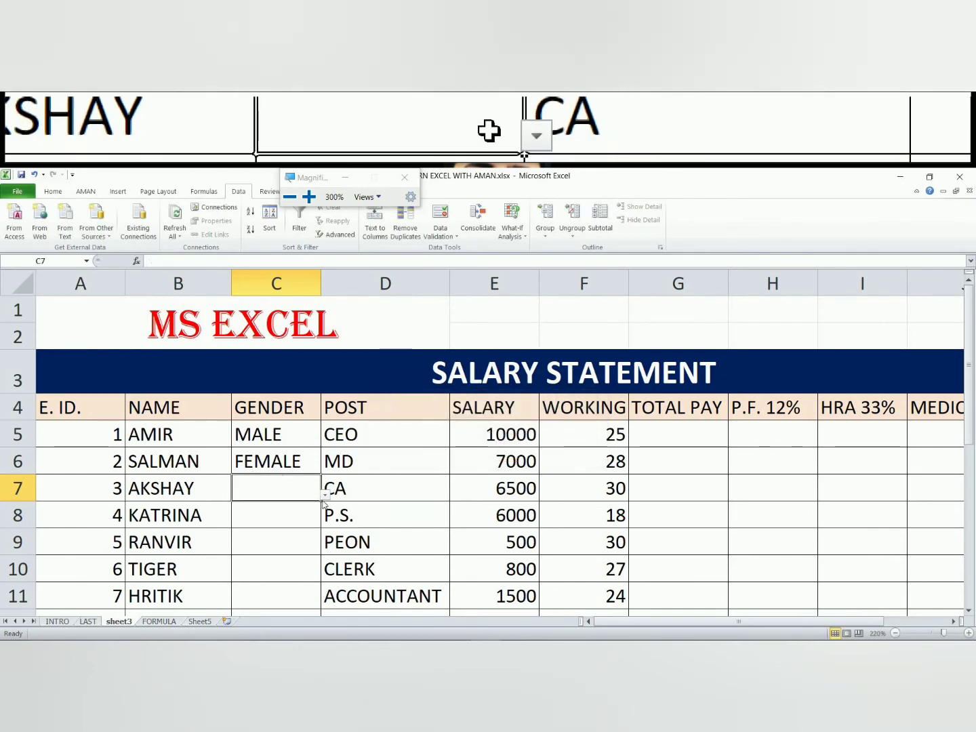
Choose MALE for GENDER cell C7 and FEMALE for cell C8 from their validation dropdown lists.
{"action": "left_click", "coordinate": [326, 497]}
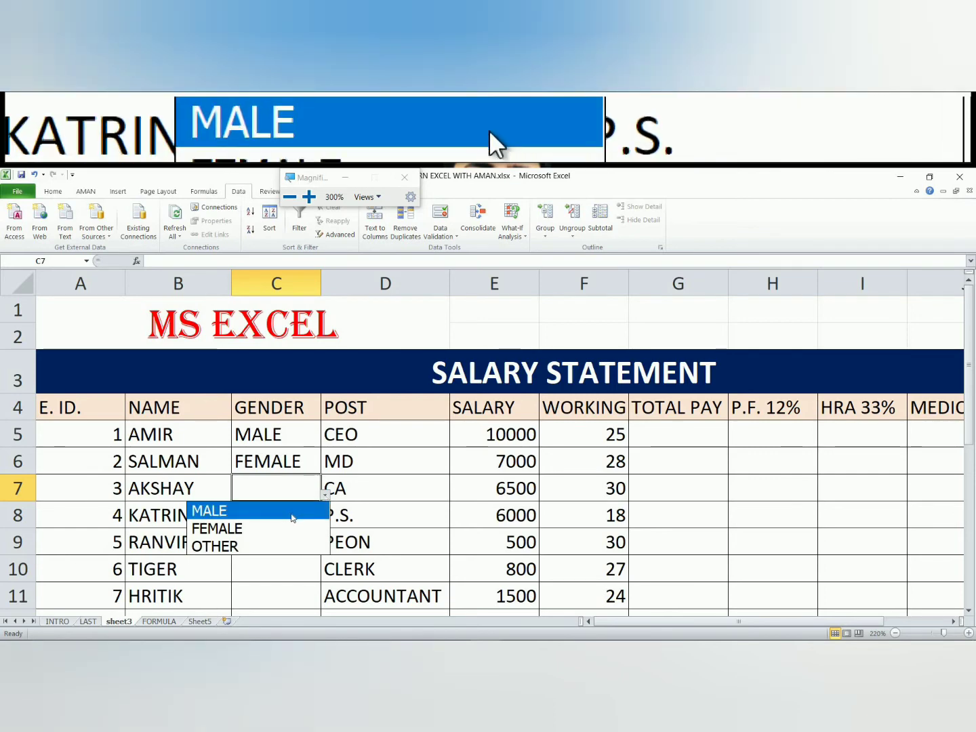
{"action": "left_click", "coordinate": [292, 518]}
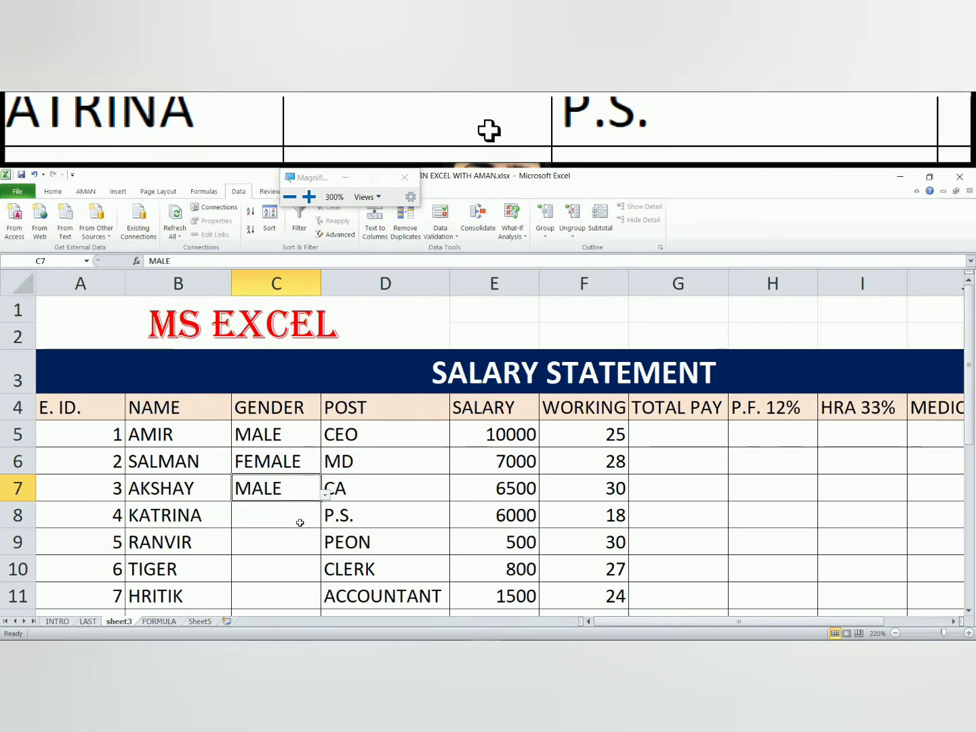
{"action": "left_click", "coordinate": [301, 523]}
{"action": "left_click", "coordinate": [324, 521]}
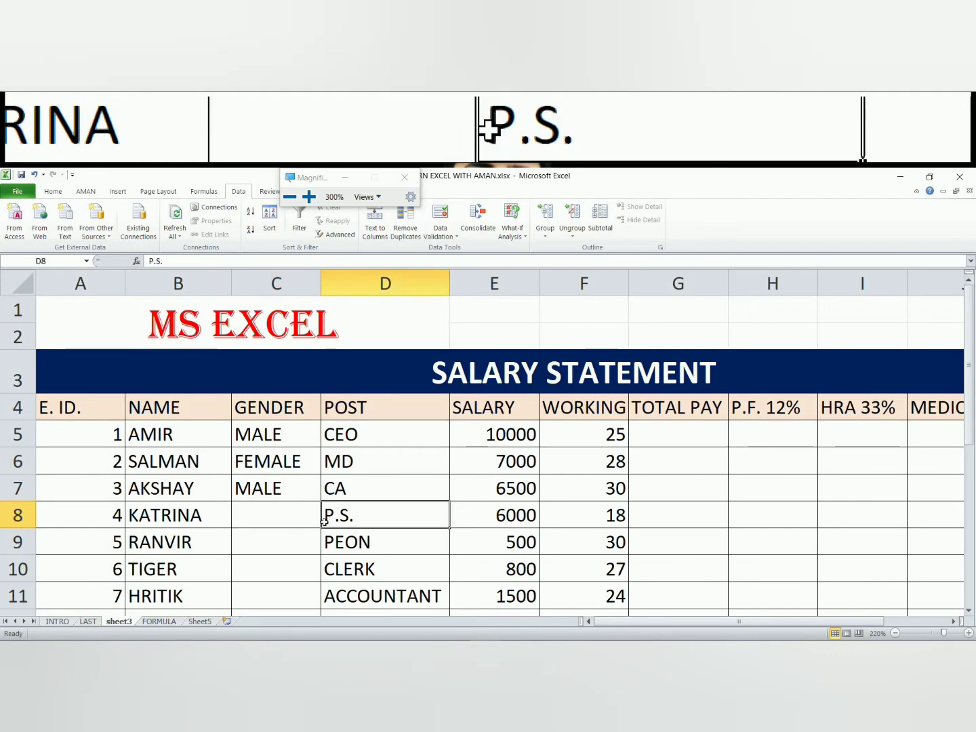
{"action": "left_click", "coordinate": [305, 518]}
{"action": "left_click", "coordinate": [325, 522]}
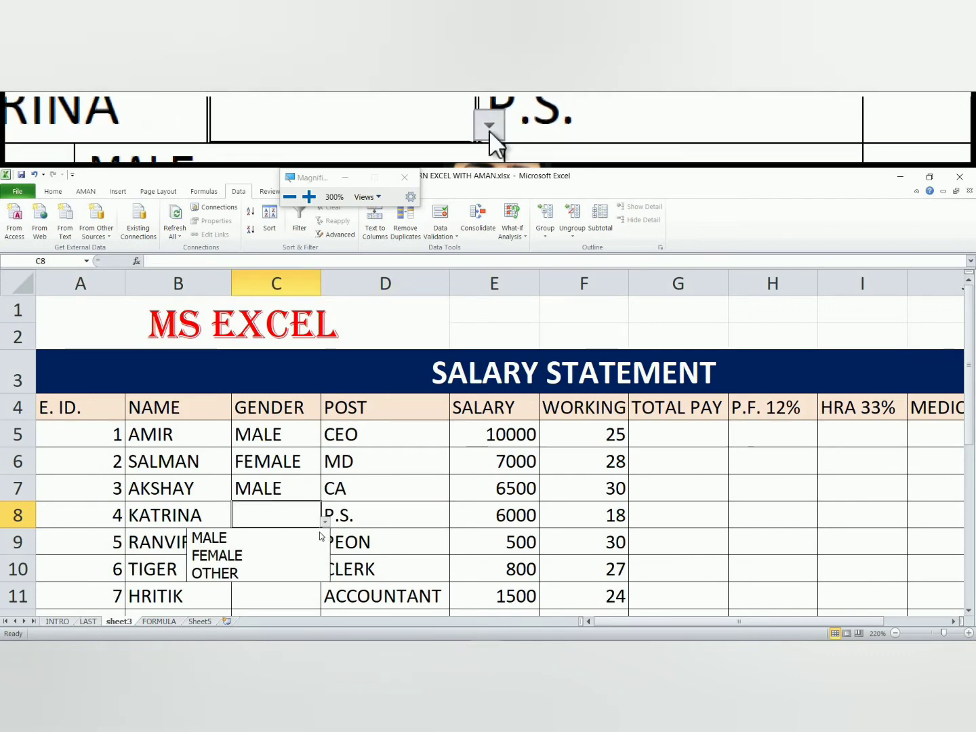
{"action": "left_click", "coordinate": [305, 555]}
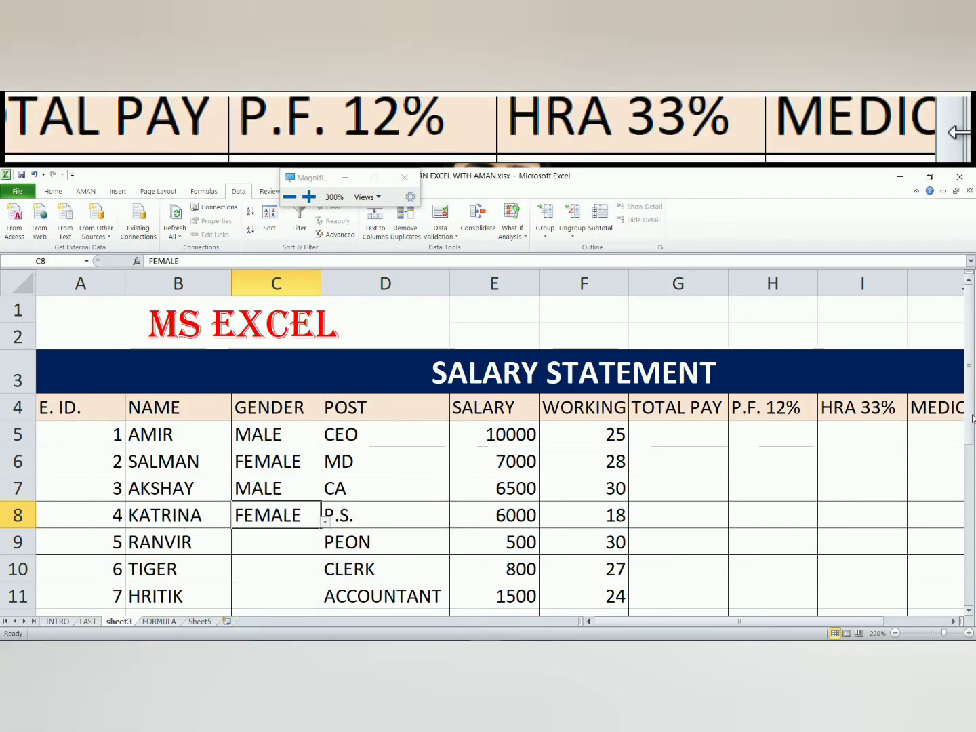
Enter MALE in GENDER cells C9, C10 and C11, and FEMALE in cell C12.
{"action": "left_click_drag", "start_coordinate": [973, 418], "coordinate": [973, 456]}
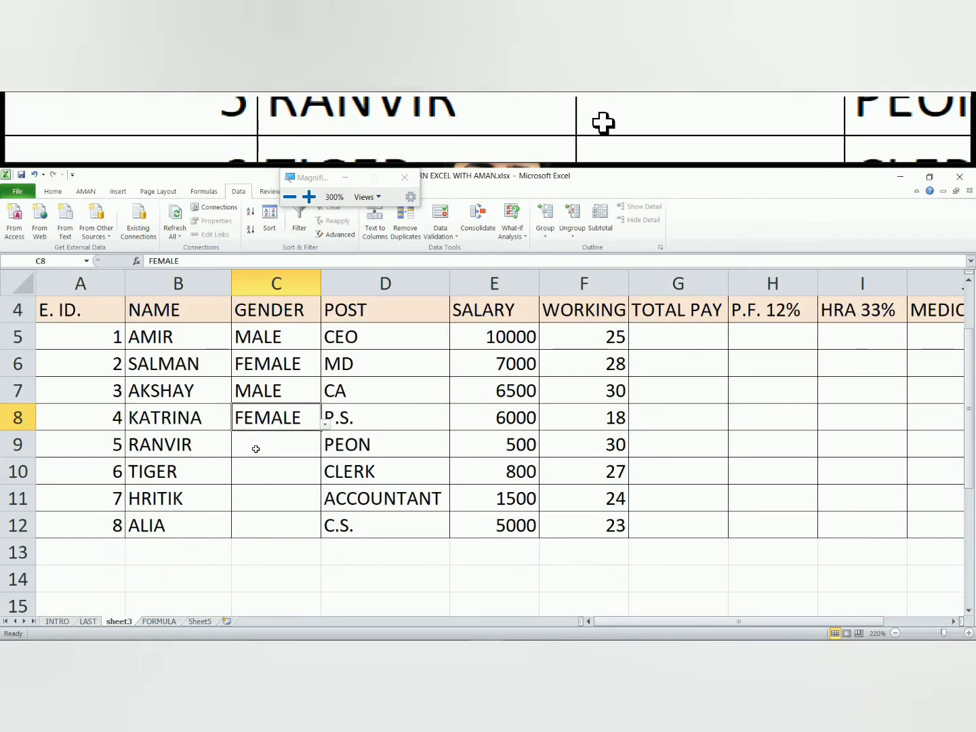
{"action": "left_click", "coordinate": [258, 449]}
{"action": "type", "text": "MALE"}
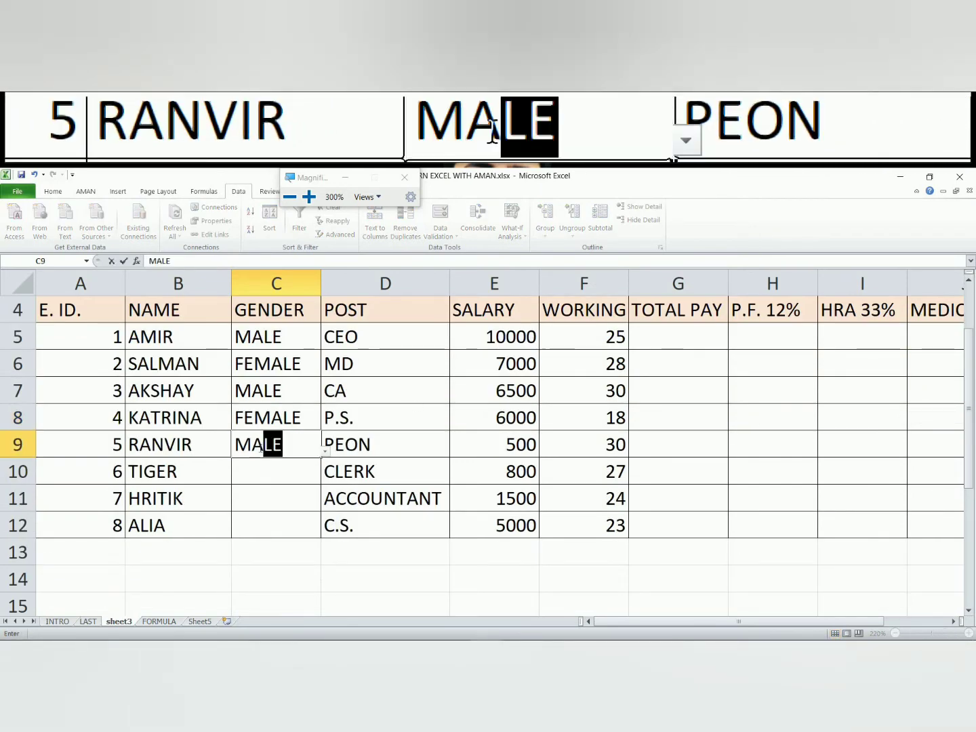
{"action": "key", "text": "Return"}
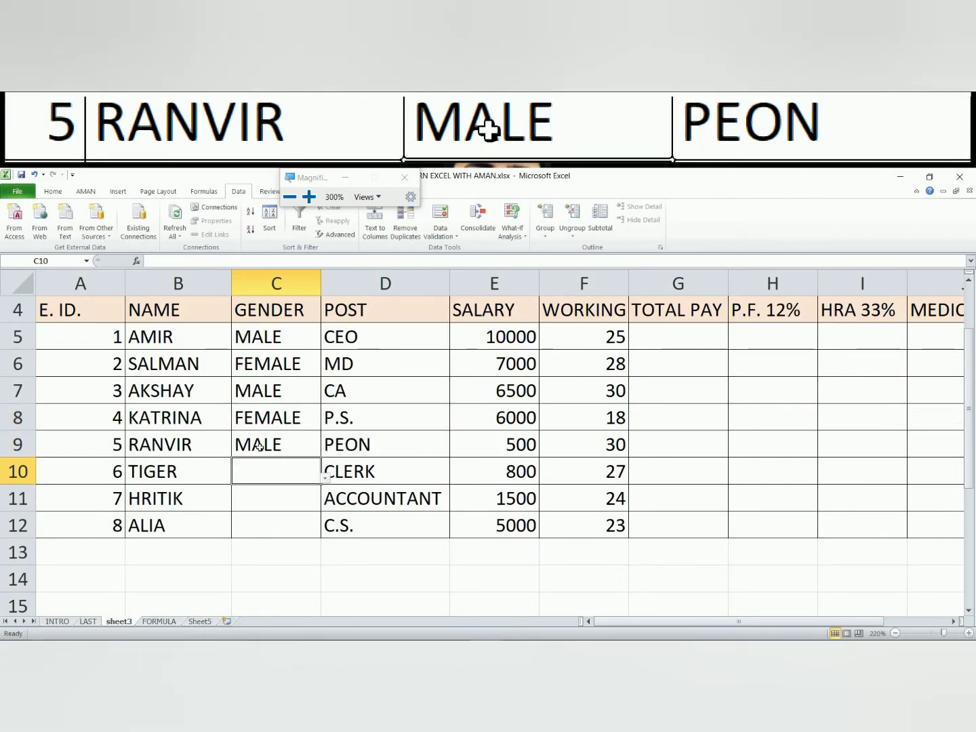
{"action": "type", "text": "MALE"}
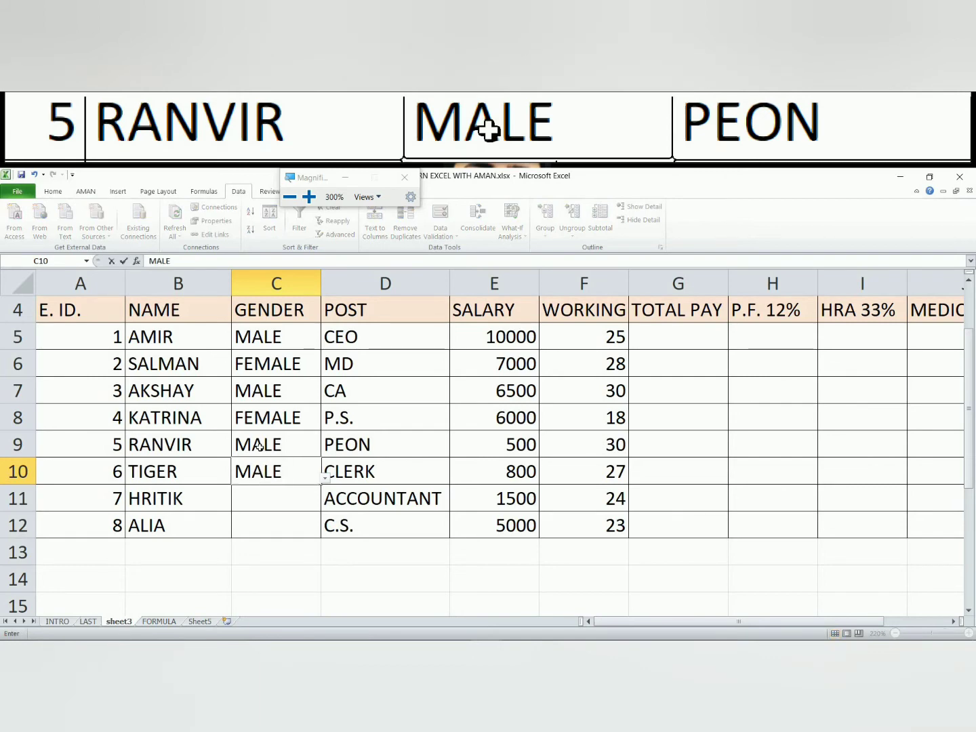
{"action": "key", "text": "Return"}
{"action": "type", "text": "MALE"}
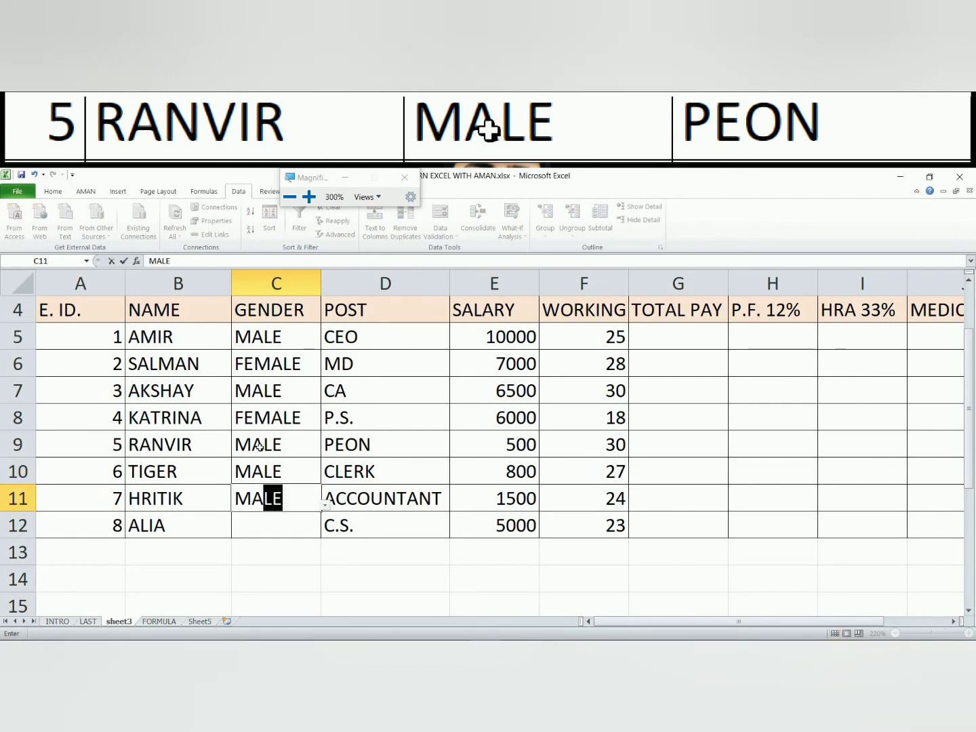
{"action": "key", "text": "Return"}
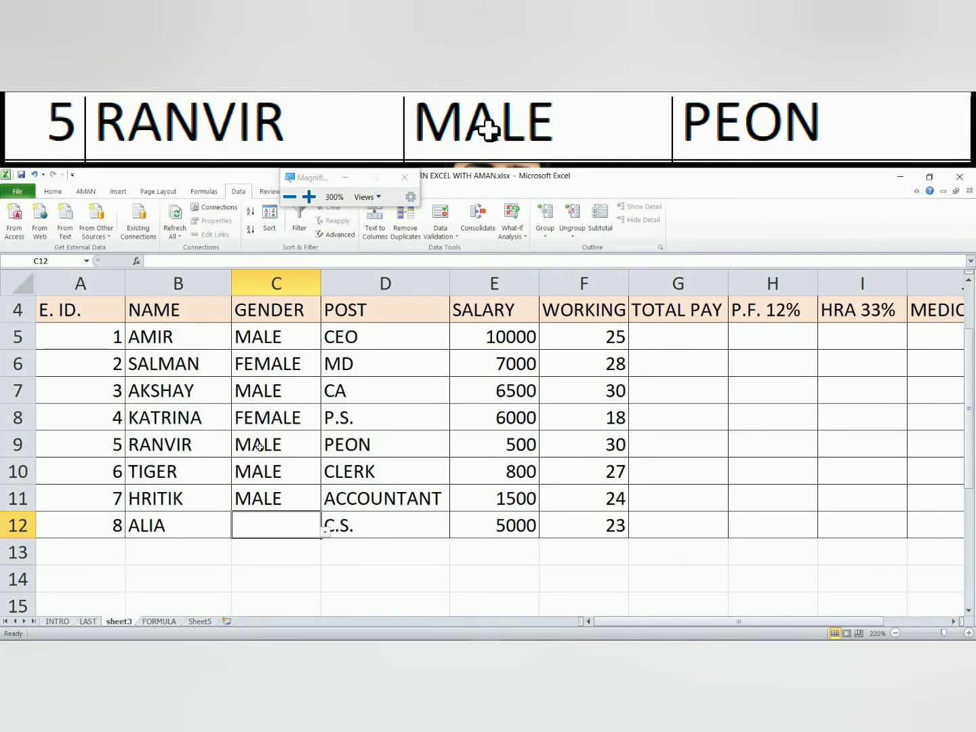
{"action": "type", "text": "FEM"}
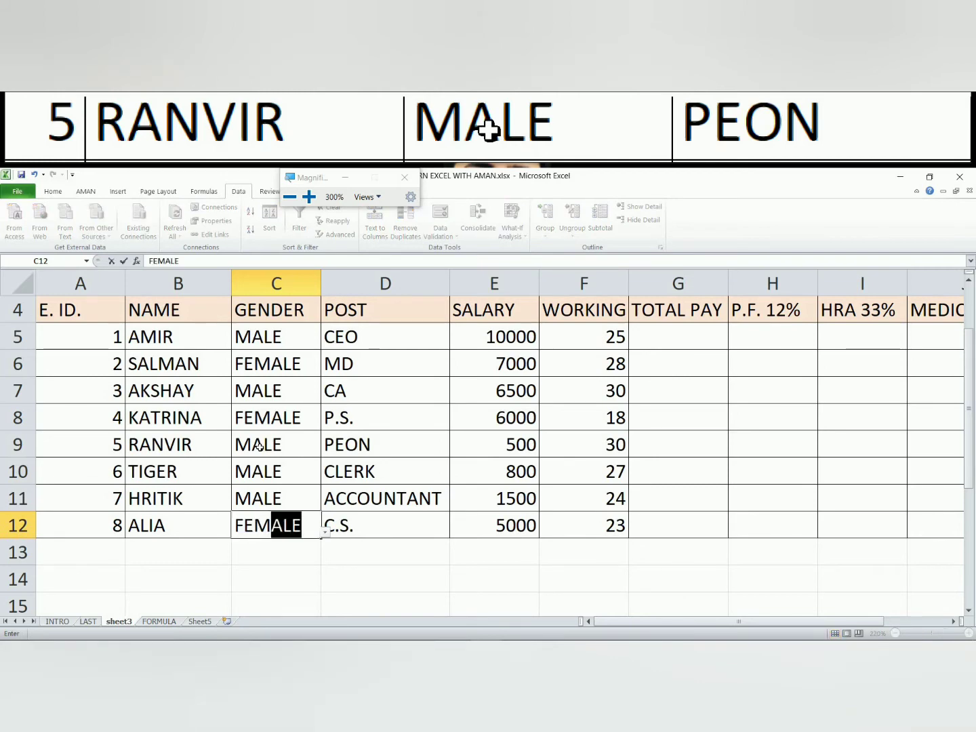
{"action": "key", "text": "Return"}
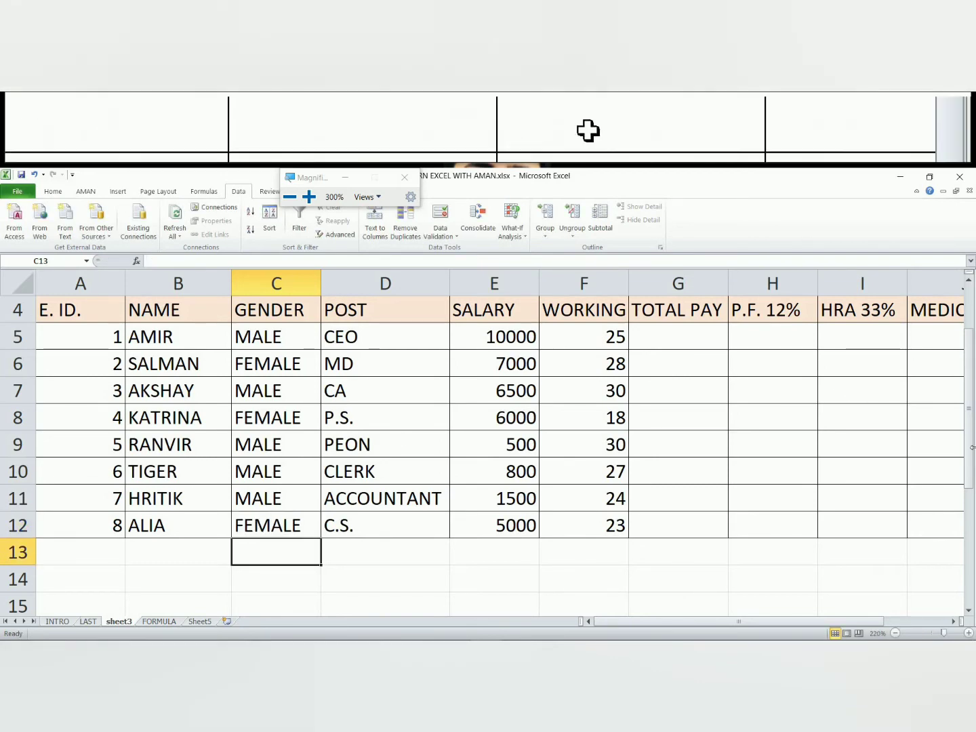
Start a formula in the first TOTAL PAY cell, G5.
{"action": "left_click_drag", "start_coordinate": [973, 463], "coordinate": [970, 453]}
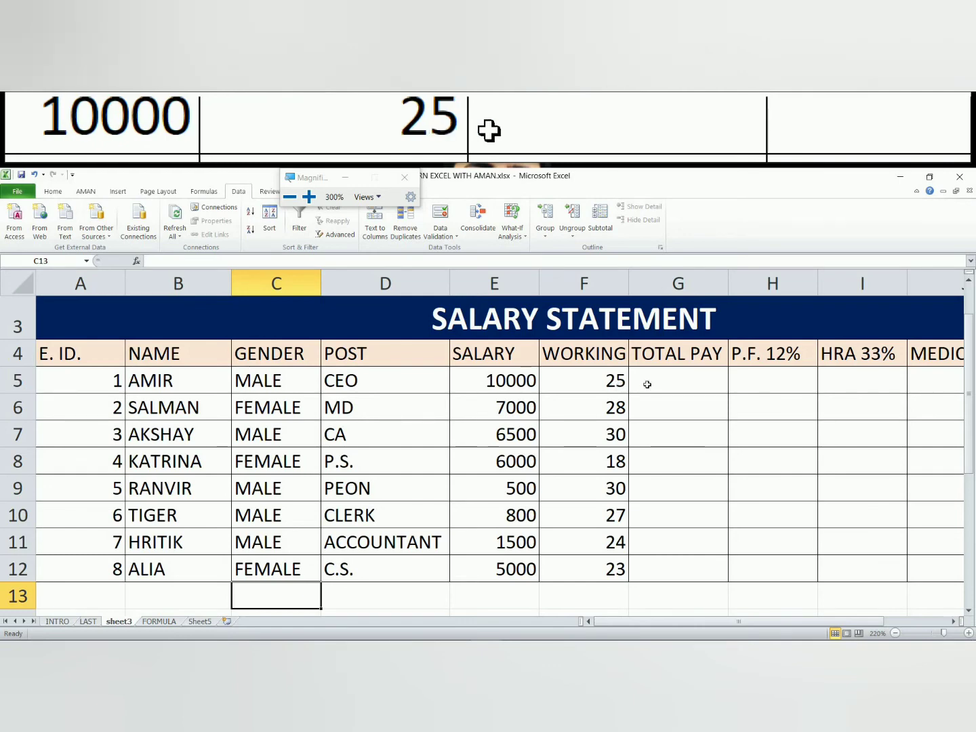
{"action": "left_click", "coordinate": [671, 377]}
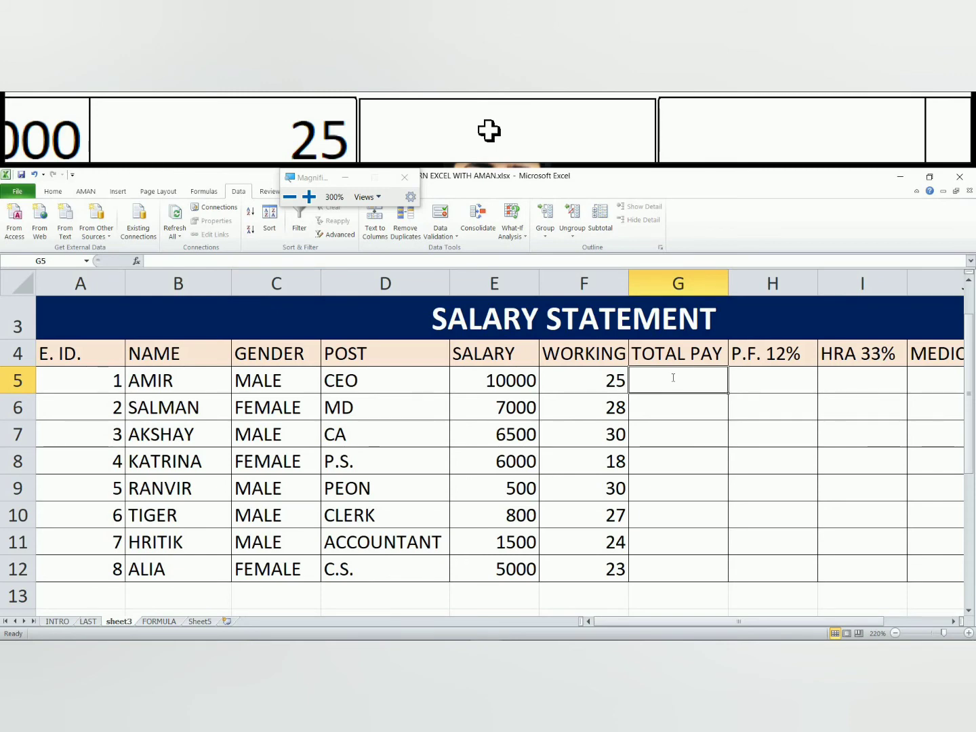
{"action": "type", "text": "="}
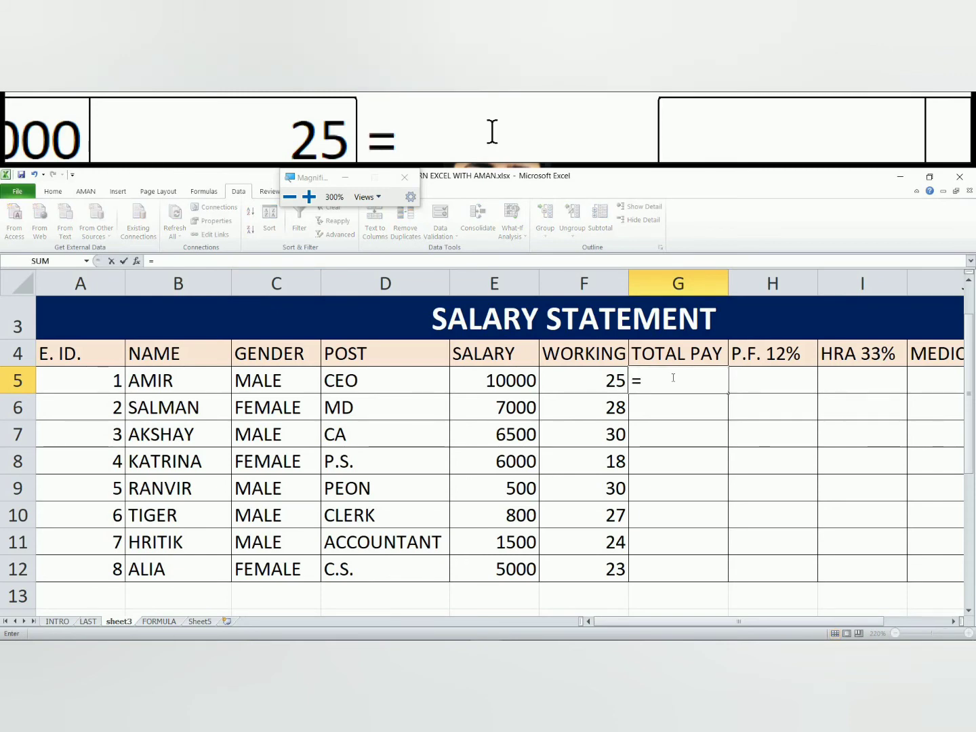
{"action": "type", "text": "SUM"}
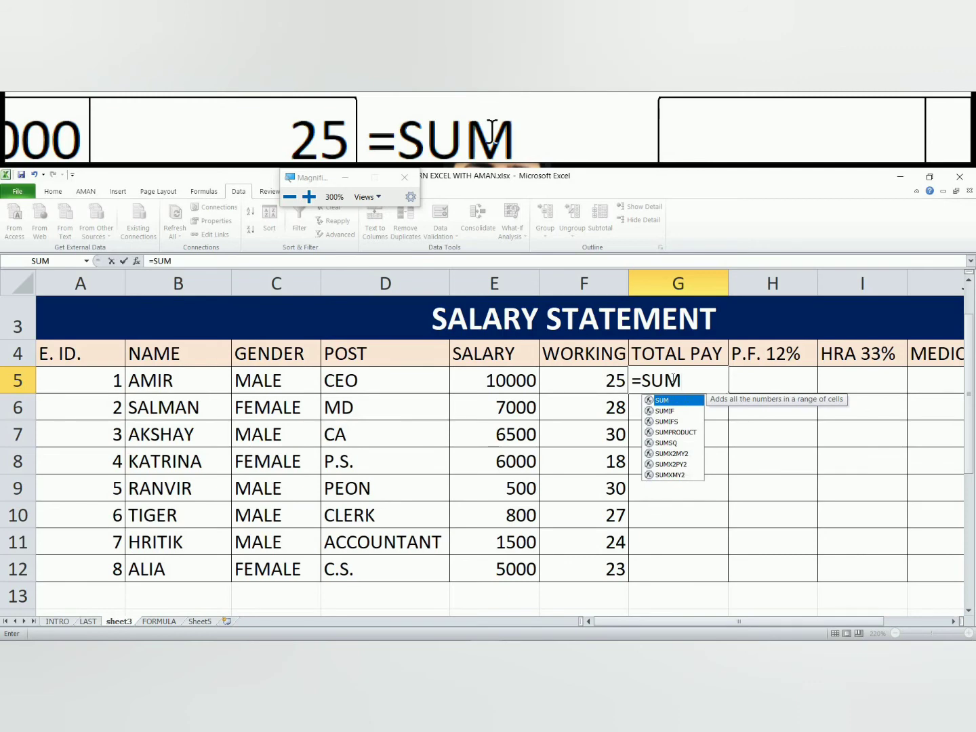
{"action": "key", "text": "BackSpace"}
{"action": "key", "text": "BackSpace"}
{"action": "key", "text": "BackSpace"}
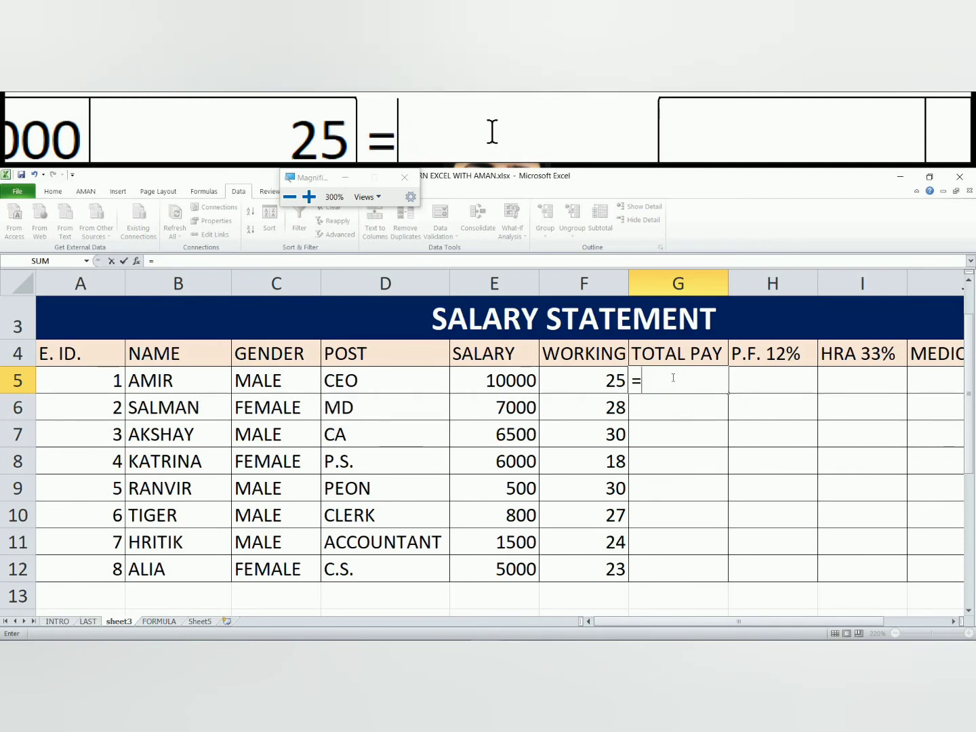
Complete the TOTAL PAY formula in G5 as =E5*F5 and fill it down to G12.
{"action": "left_click", "coordinate": [514, 380]}
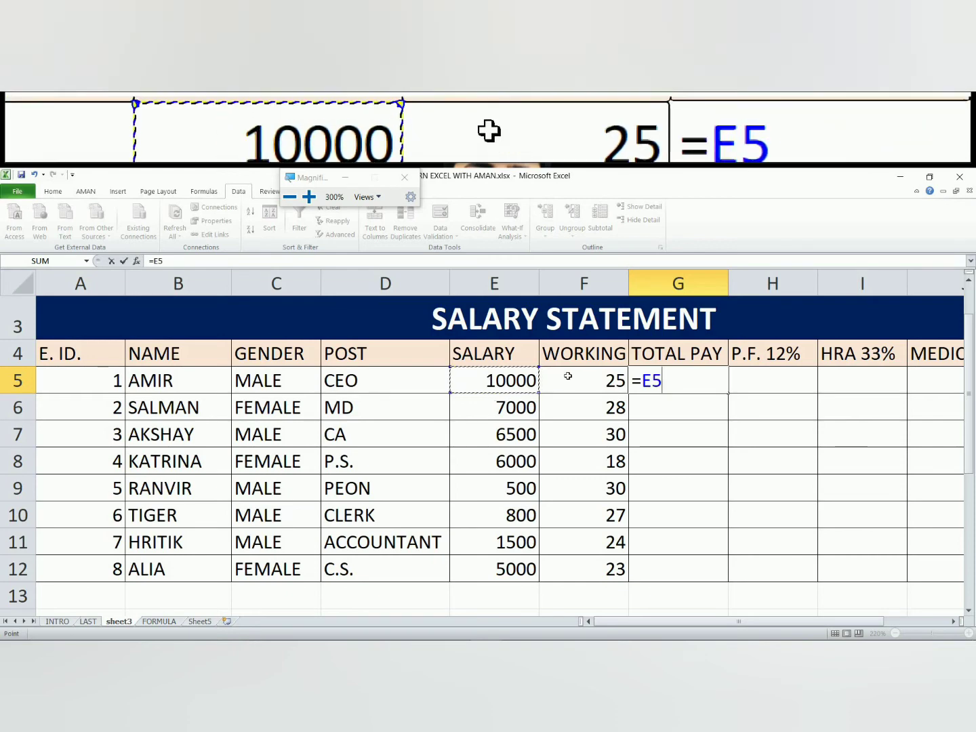
{"action": "type", "text": "*"}
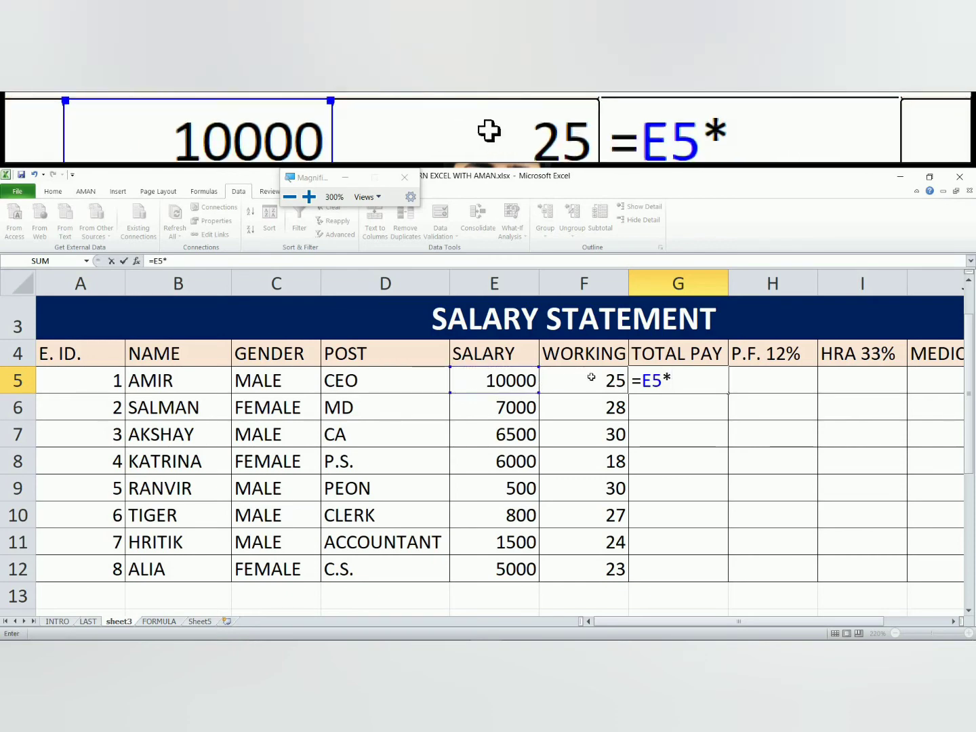
{"action": "left_click", "coordinate": [591, 376]}
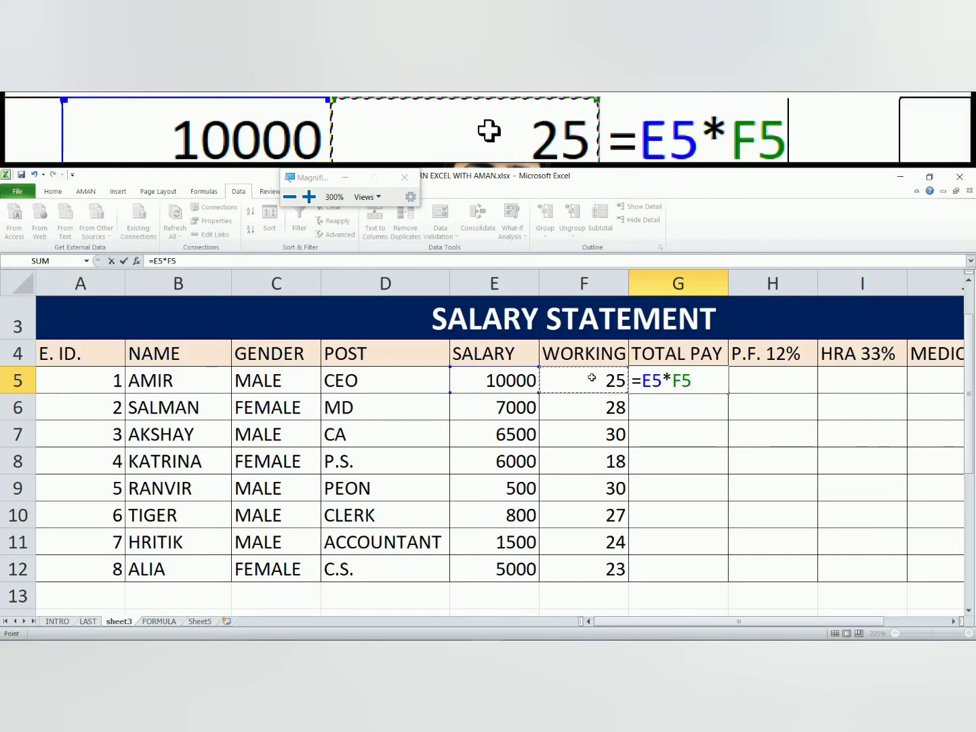
{"action": "key", "text": "Return"}
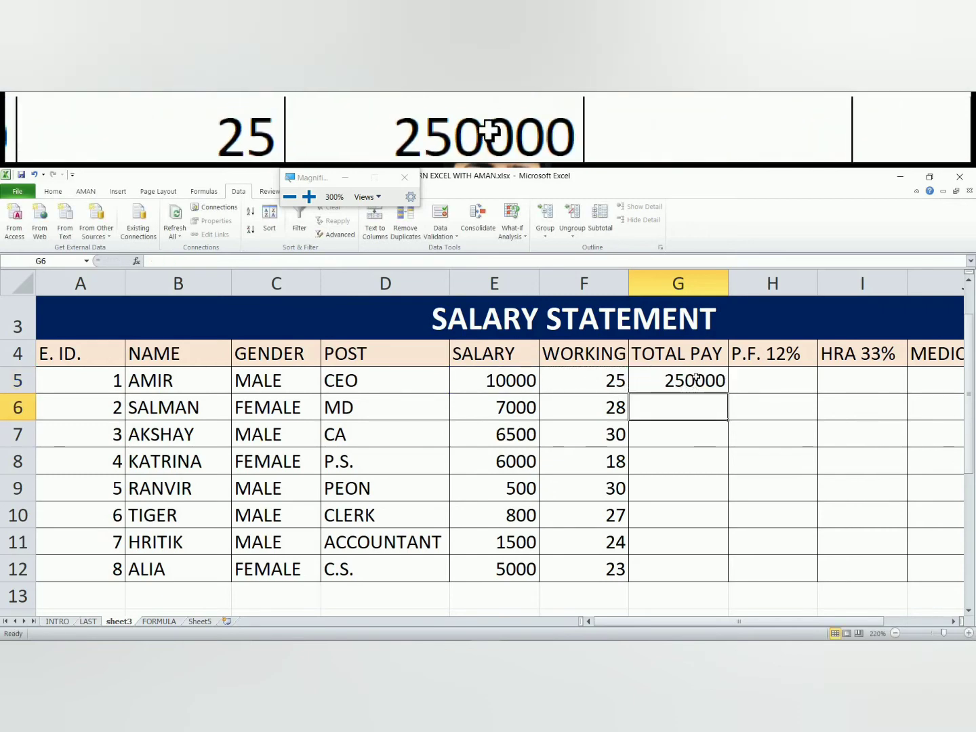
{"action": "left_click", "coordinate": [713, 381]}
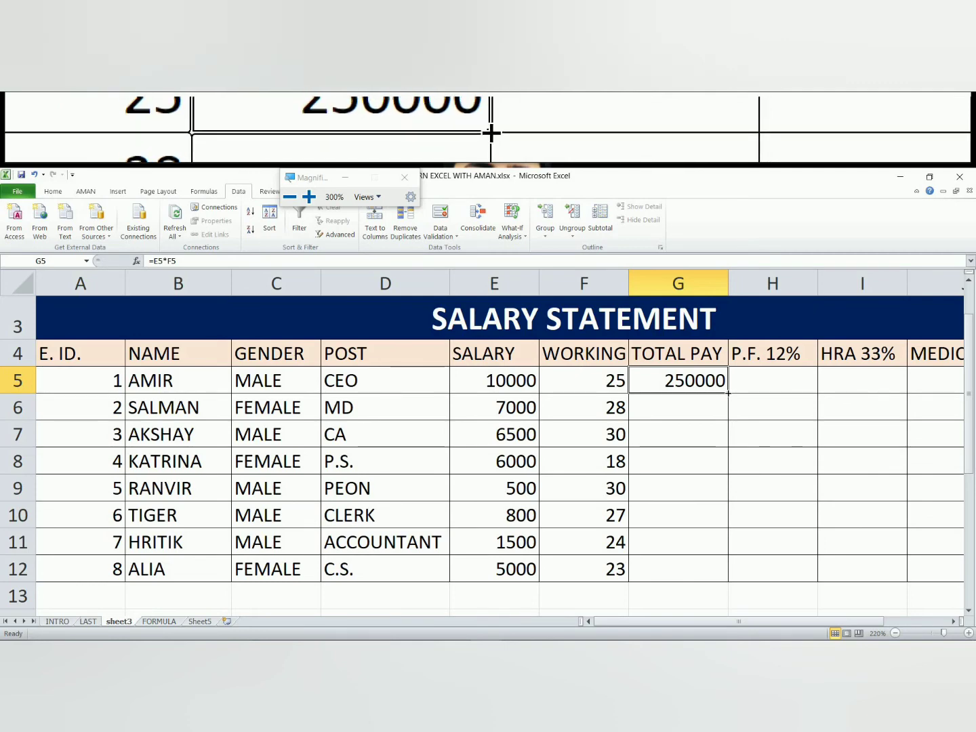
{"action": "double_click", "coordinate": [728, 394]}
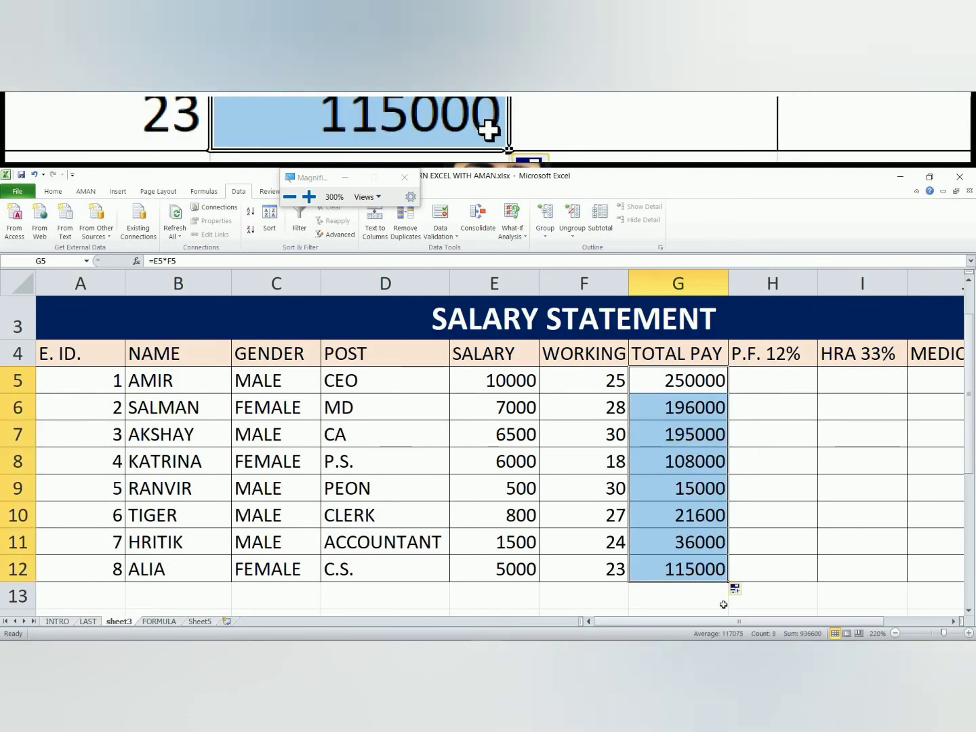
Calculate the P.F. 12% amount in H5 with =G5*12% and fill the formula down to H12.
{"action": "left_click", "coordinate": [753, 378]}
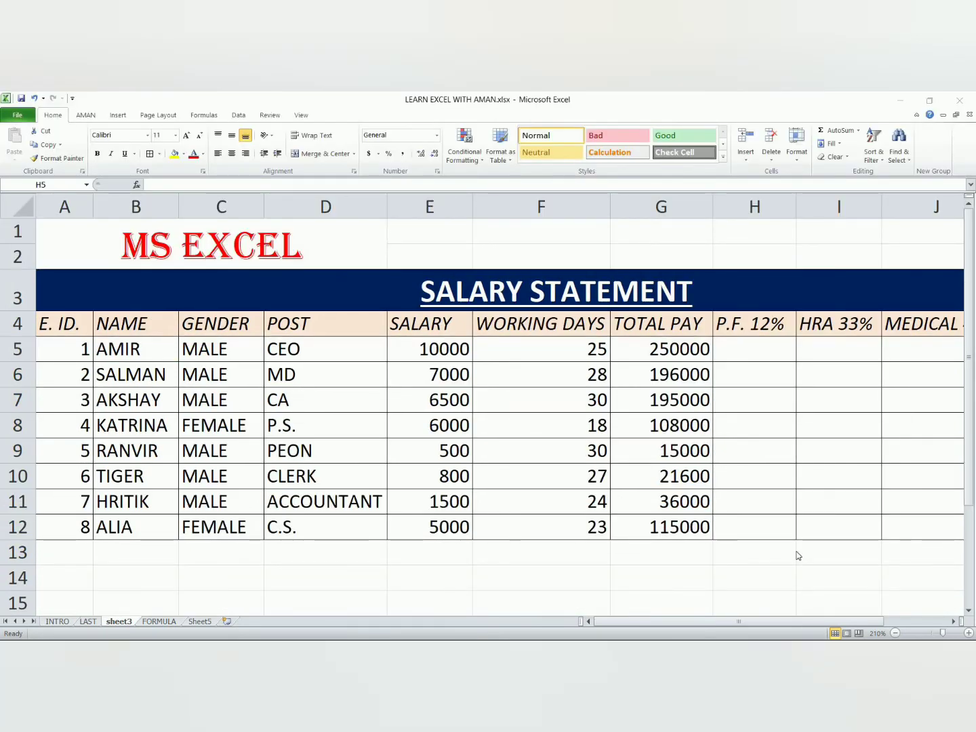
{"action": "left_click", "coordinate": [741, 347]}
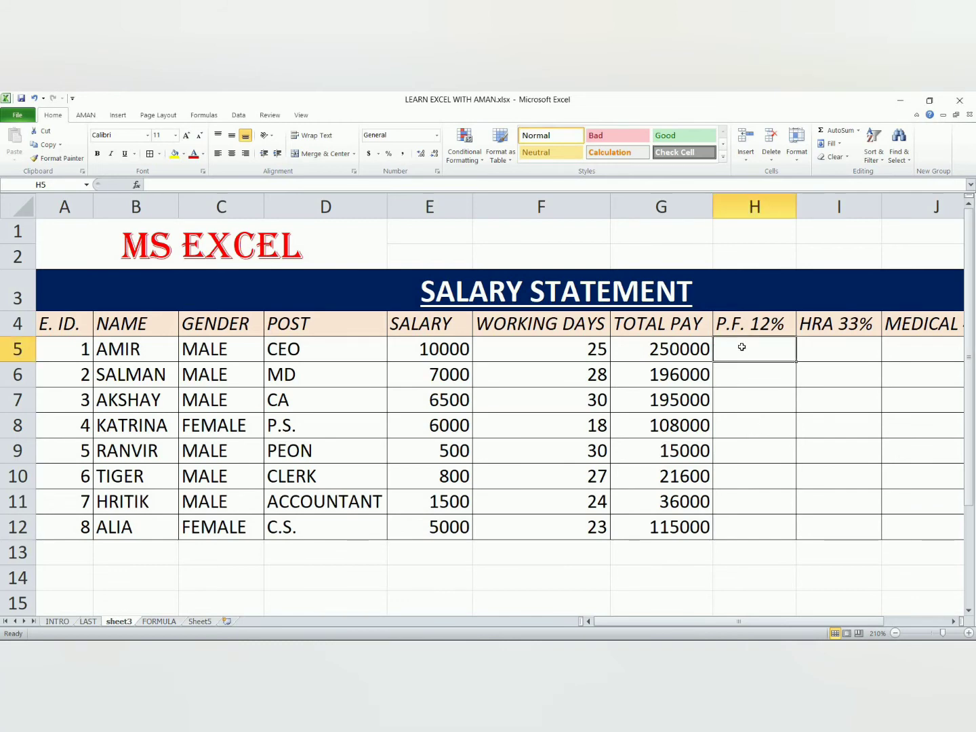
{"action": "type", "text": "="}
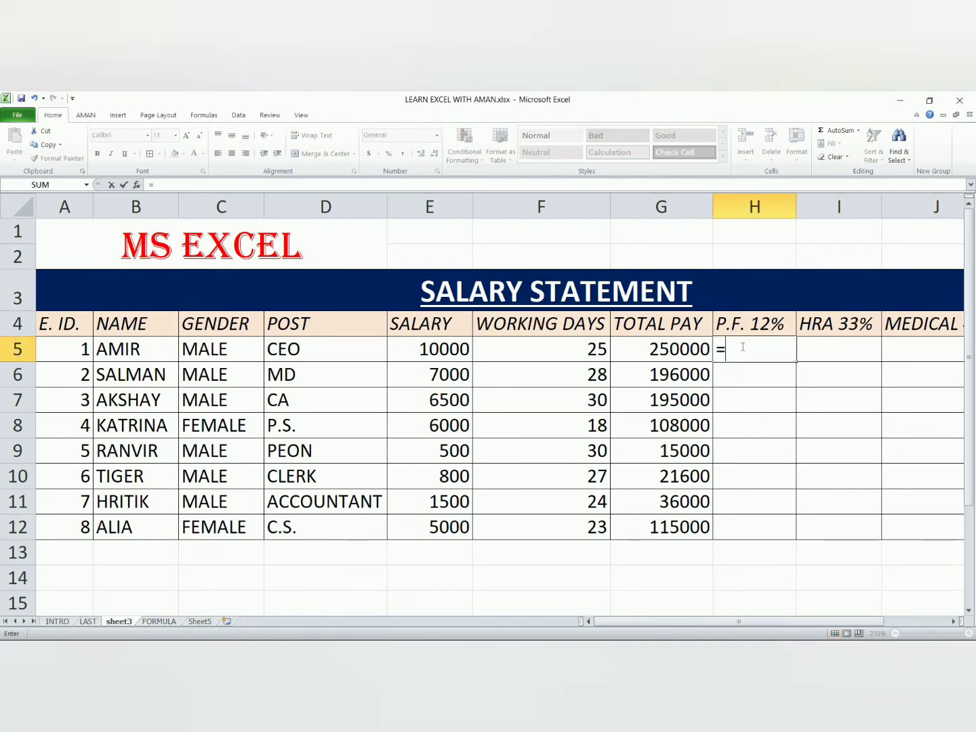
{"action": "left_click", "coordinate": [697, 348]}
{"action": "type", "text": "*"}
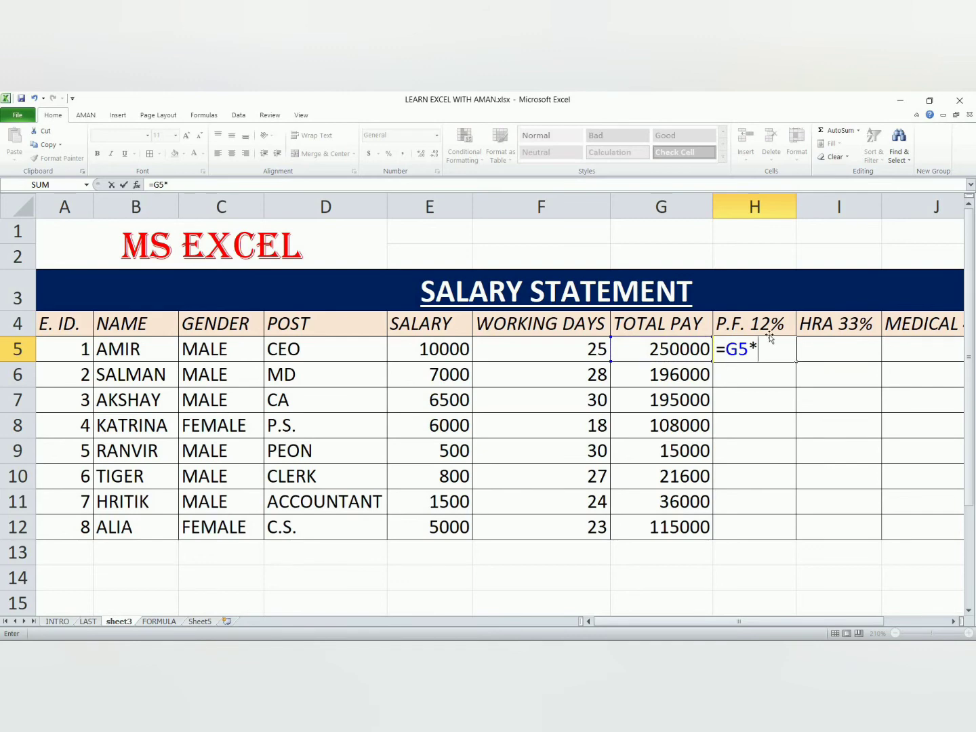
{"action": "type", "text": "12"}
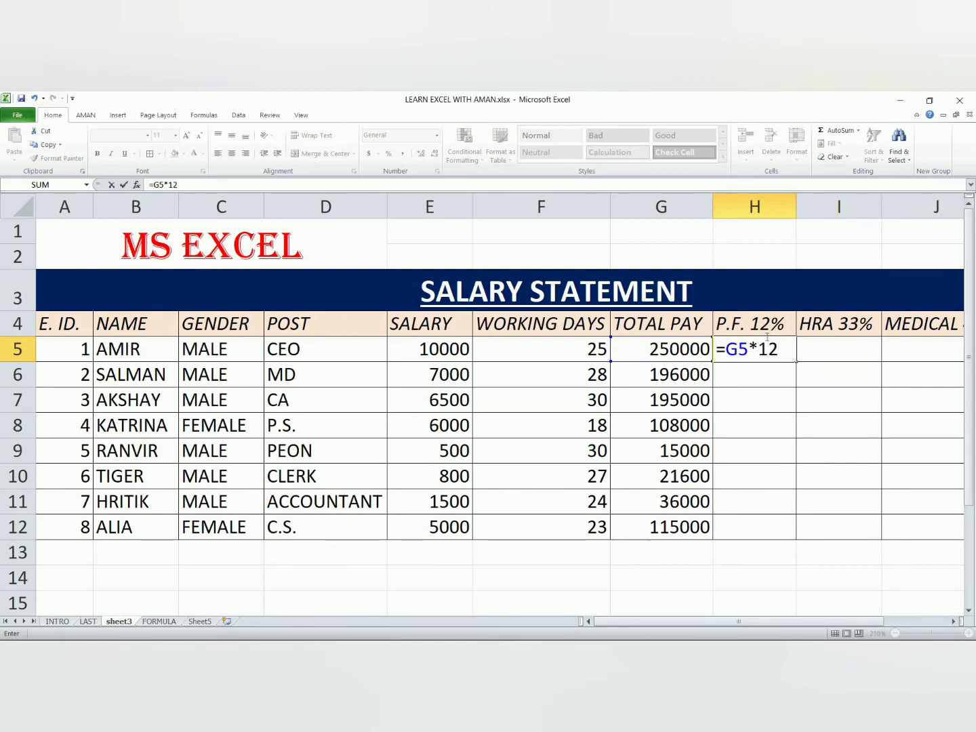
{"action": "type", "text": "%"}
{"action": "key", "text": "Return"}
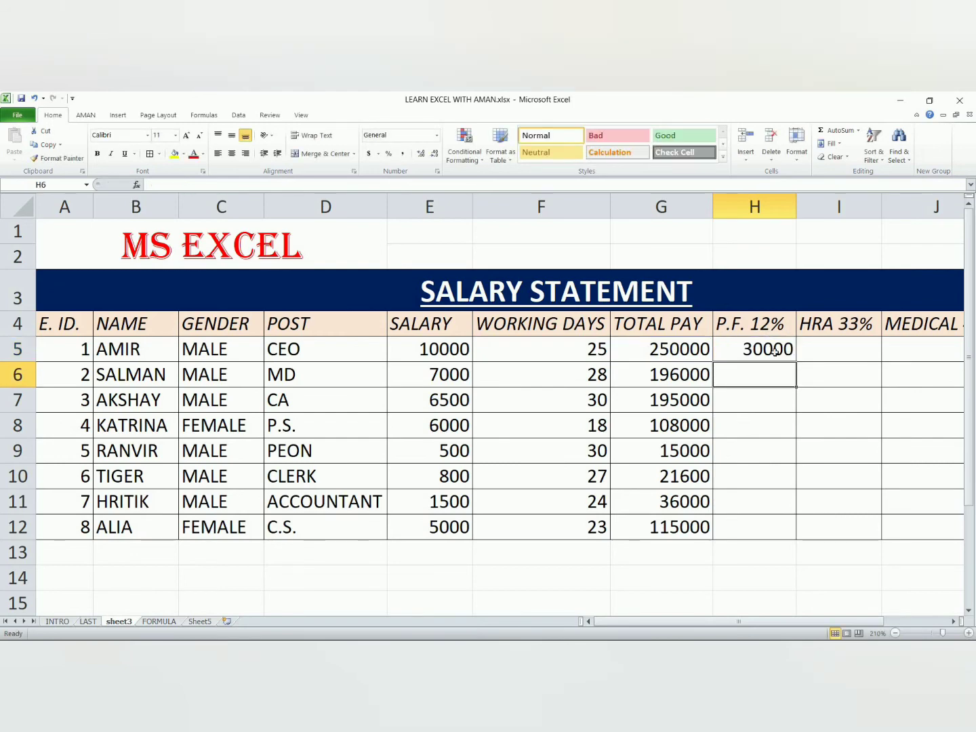
{"action": "left_click", "coordinate": [775, 351]}
{"action": "double_click", "coordinate": [797, 363]}
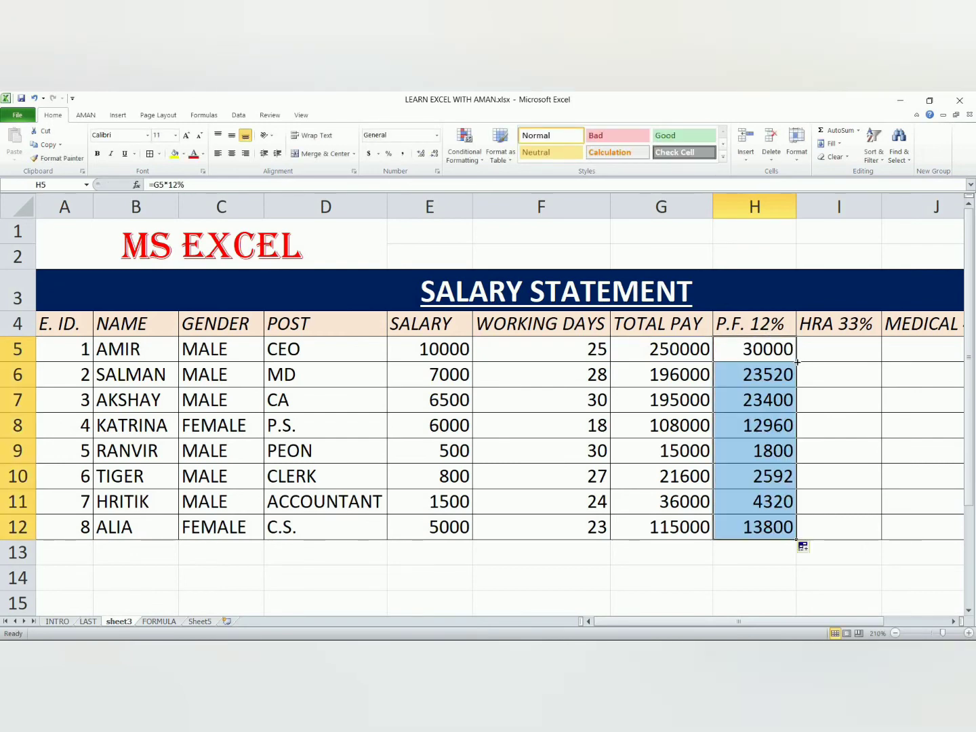
Calculate the HRA 33% amount in I5 with =G5*33% and fill the formula down to I12.
{"action": "left_click", "coordinate": [850, 347]}
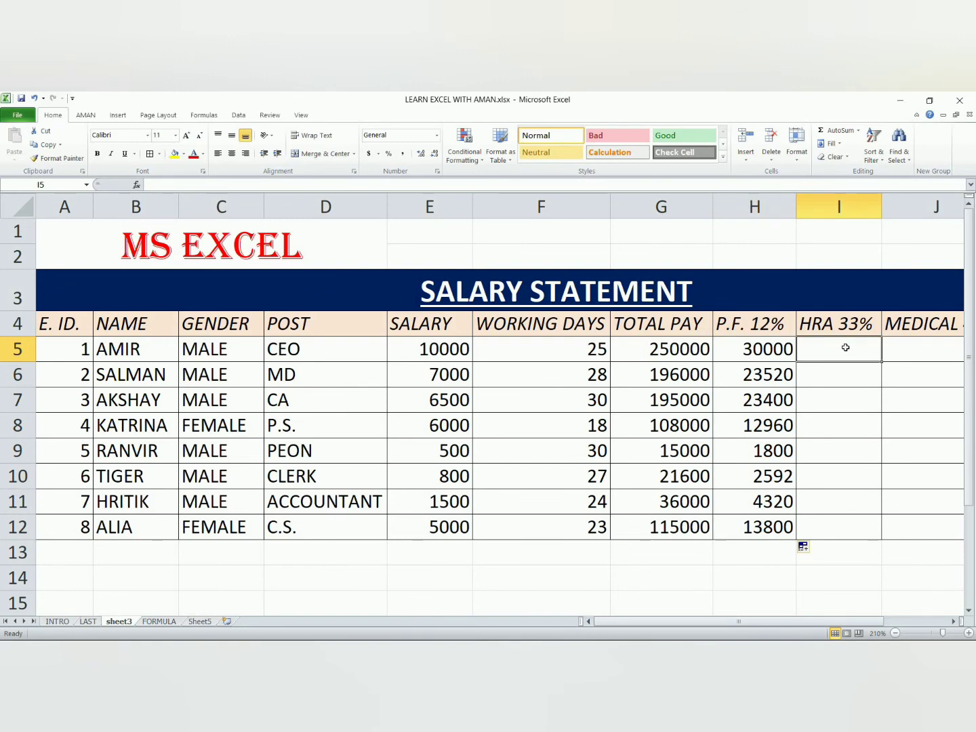
{"action": "type", "text": "="}
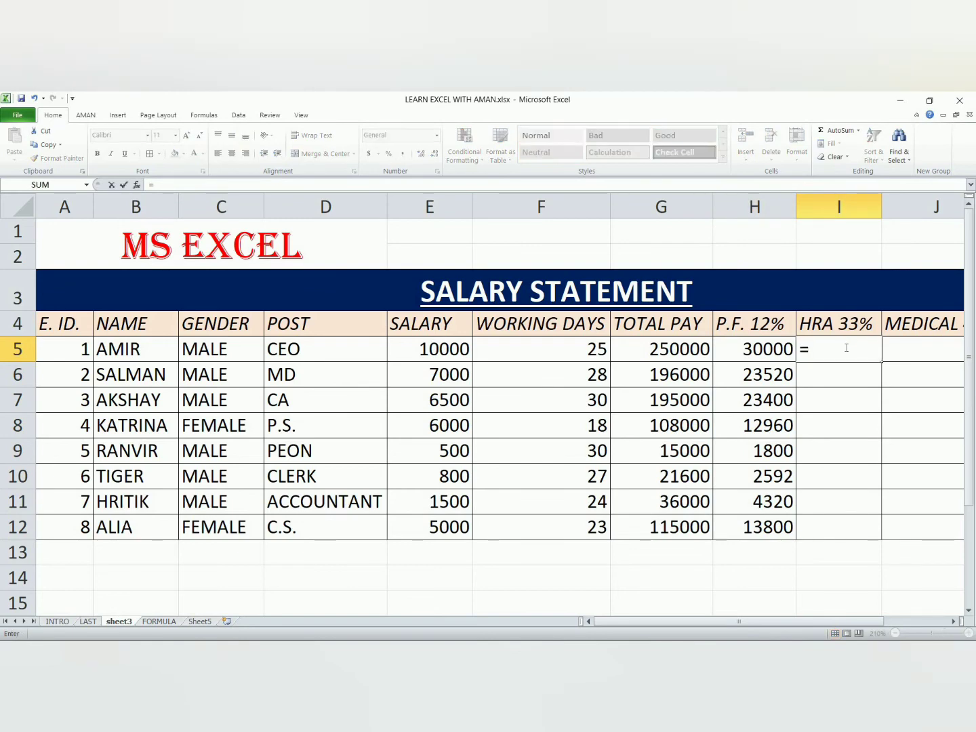
{"action": "left_click", "coordinate": [703, 350]}
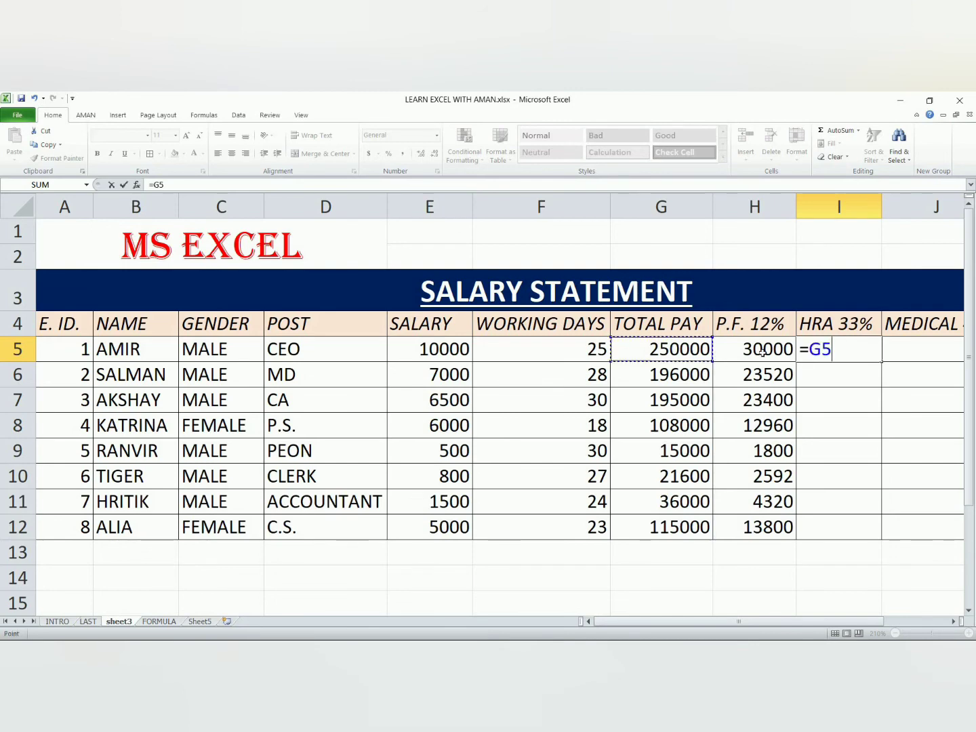
{"action": "type", "text": "*"}
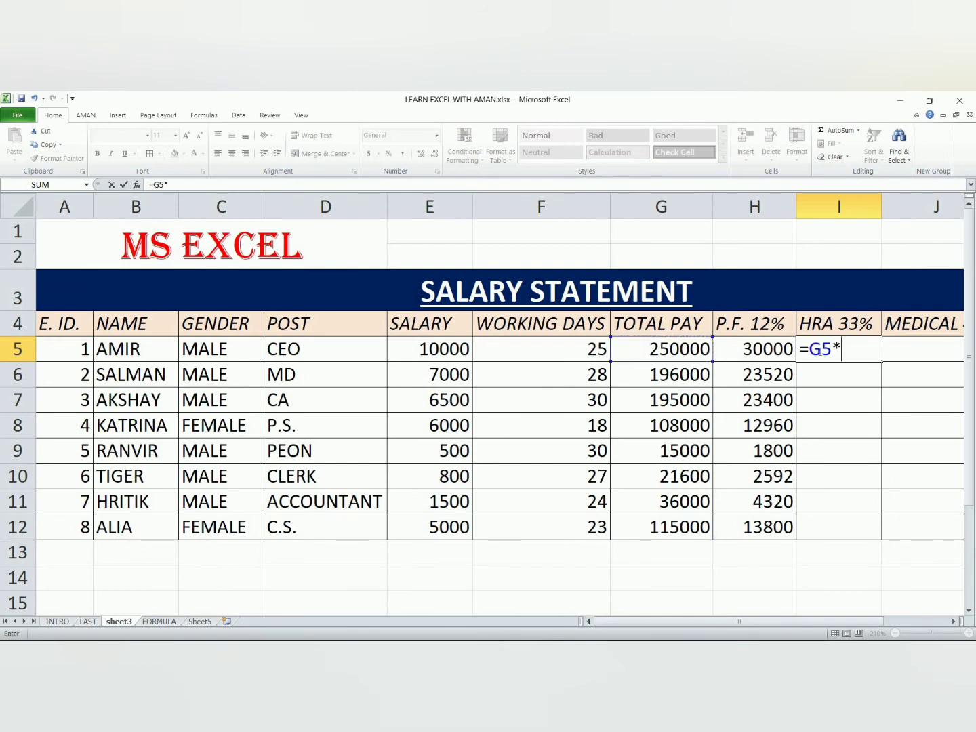
{"action": "type", "text": "33%"}
{"action": "key", "text": "Return"}
{"action": "left_click", "coordinate": [877, 358]}
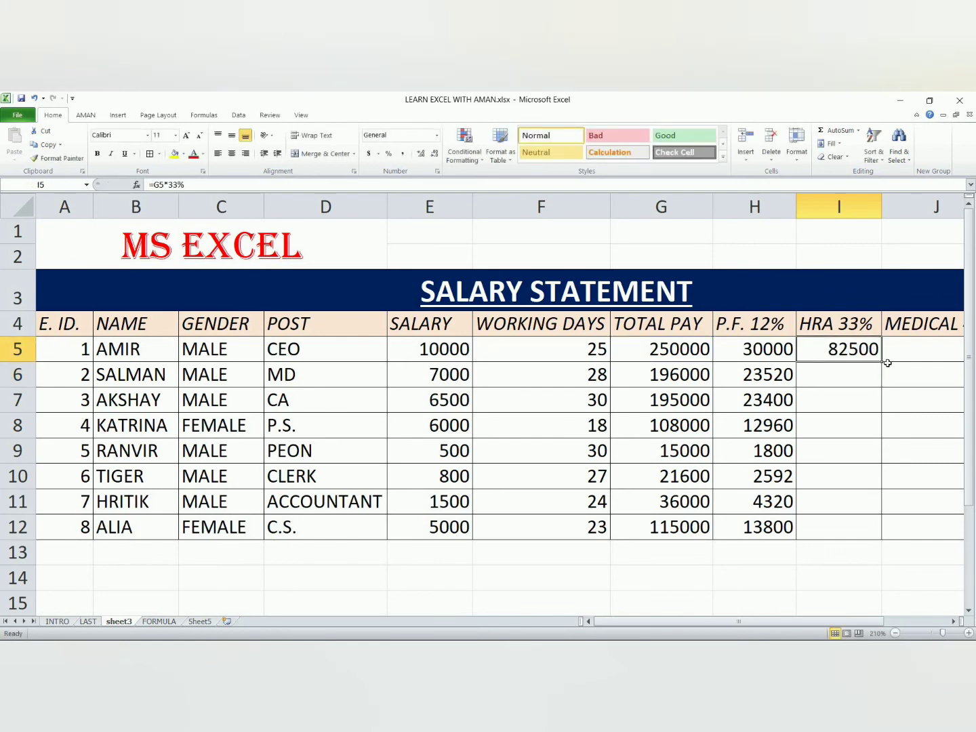
{"action": "double_click", "coordinate": [879, 361]}
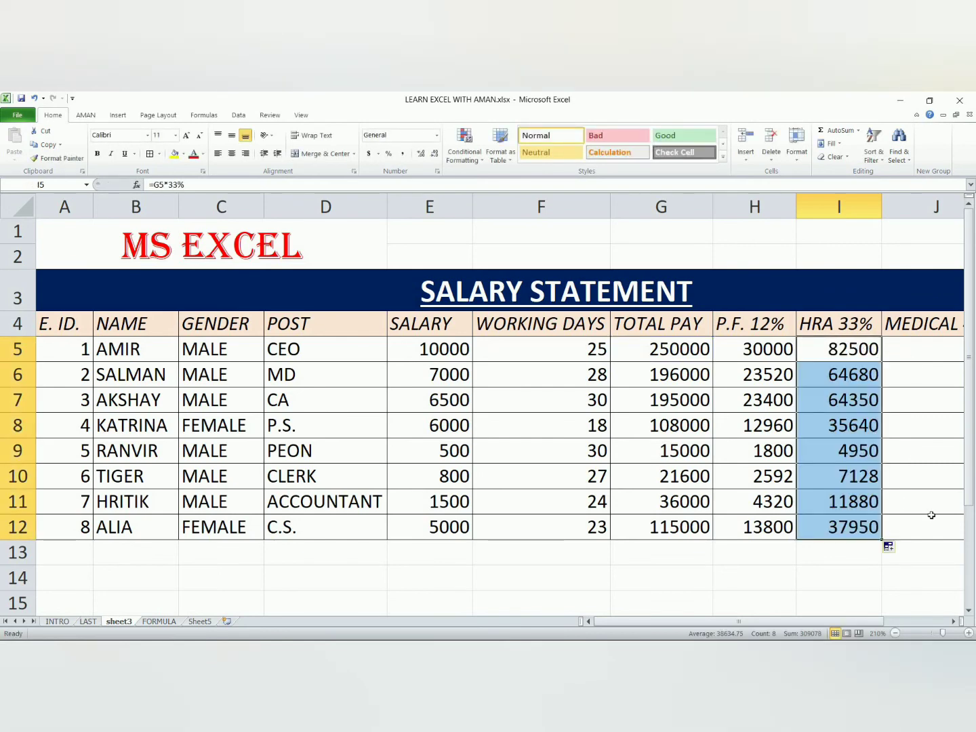
{"action": "left_click", "coordinate": [856, 557]}
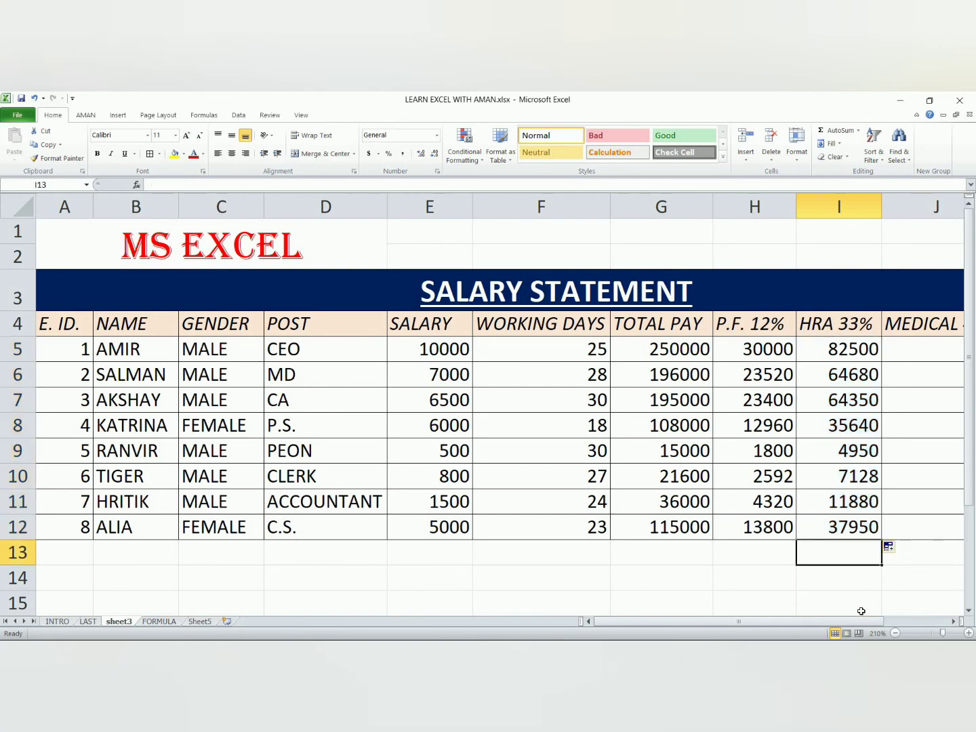
Calculate the MEDICAL 4% amount in J5 with =G5*4% and fill the formula down to J12.
{"action": "left_click_drag", "start_coordinate": [858, 623], "coordinate": [926, 622]}
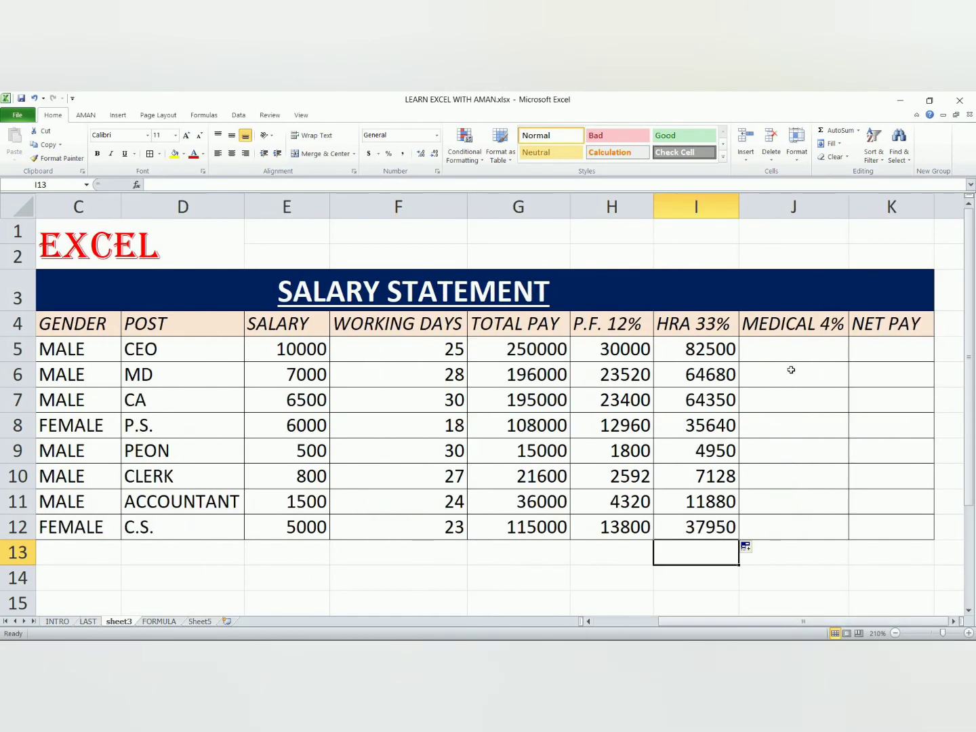
{"action": "left_click", "coordinate": [791, 349]}
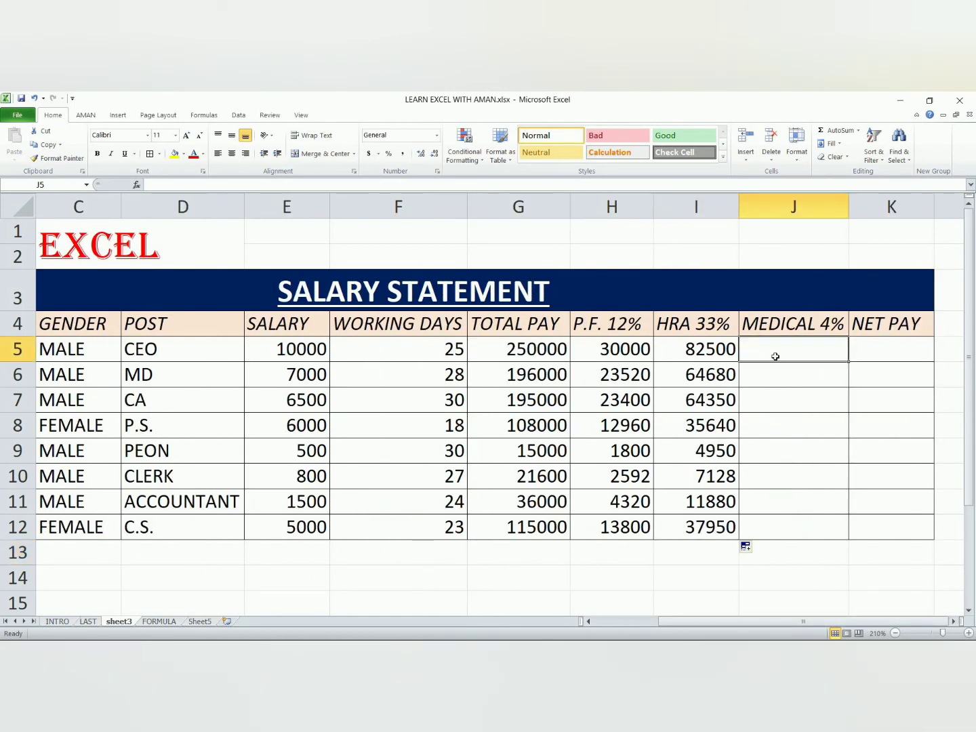
{"action": "type", "text": "="}
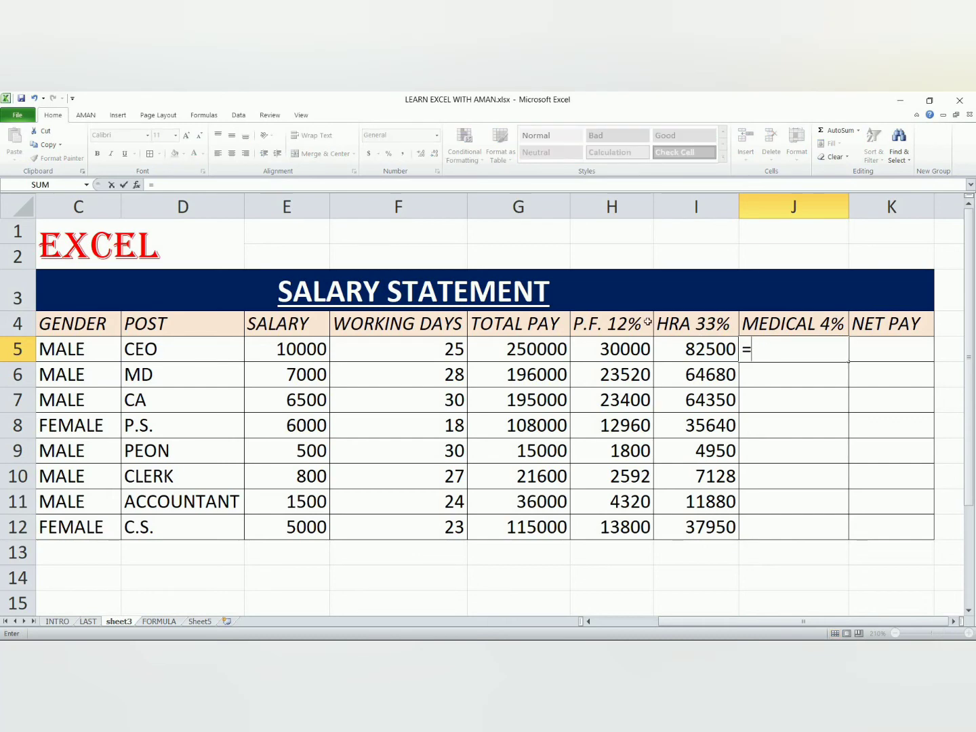
{"action": "left_click", "coordinate": [539, 350]}
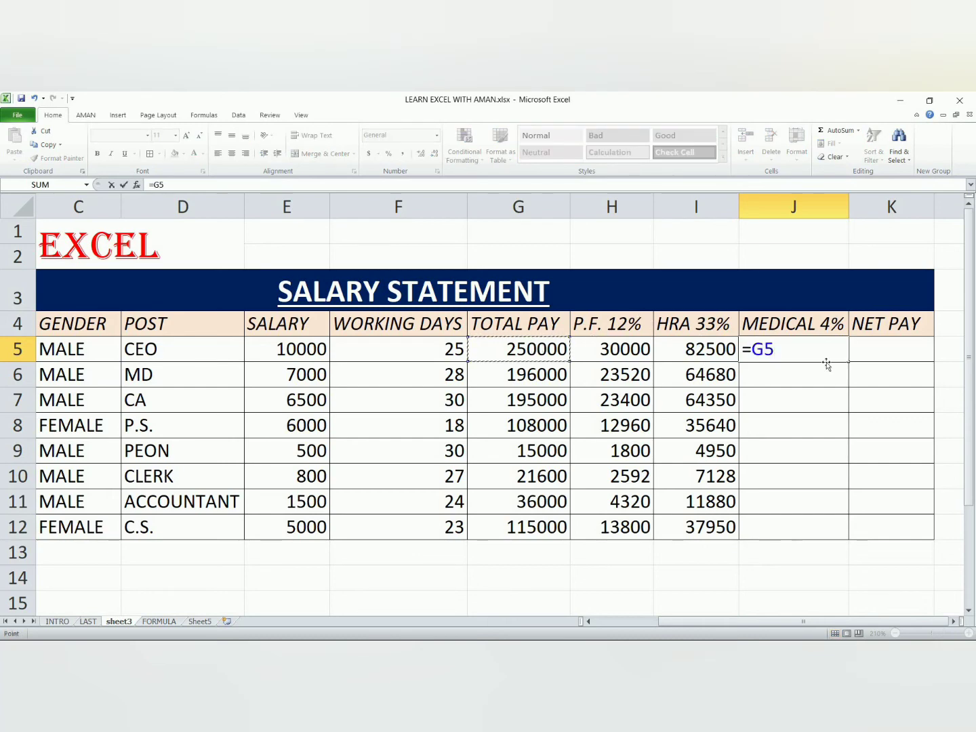
{"action": "type", "text": "*4%"}
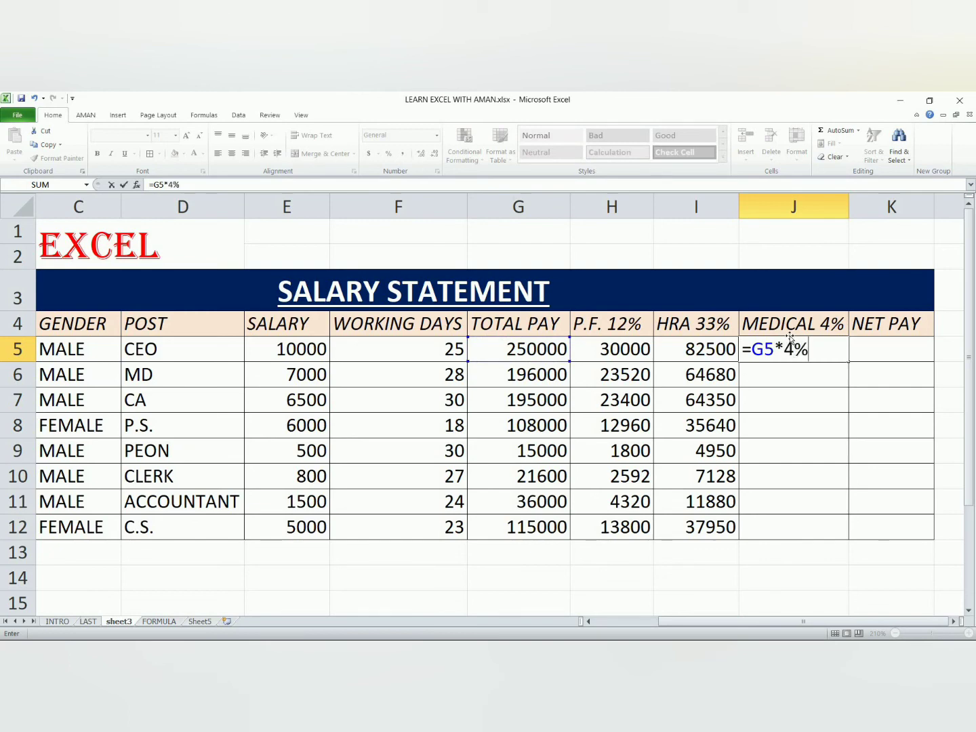
{"action": "key", "text": "Return"}
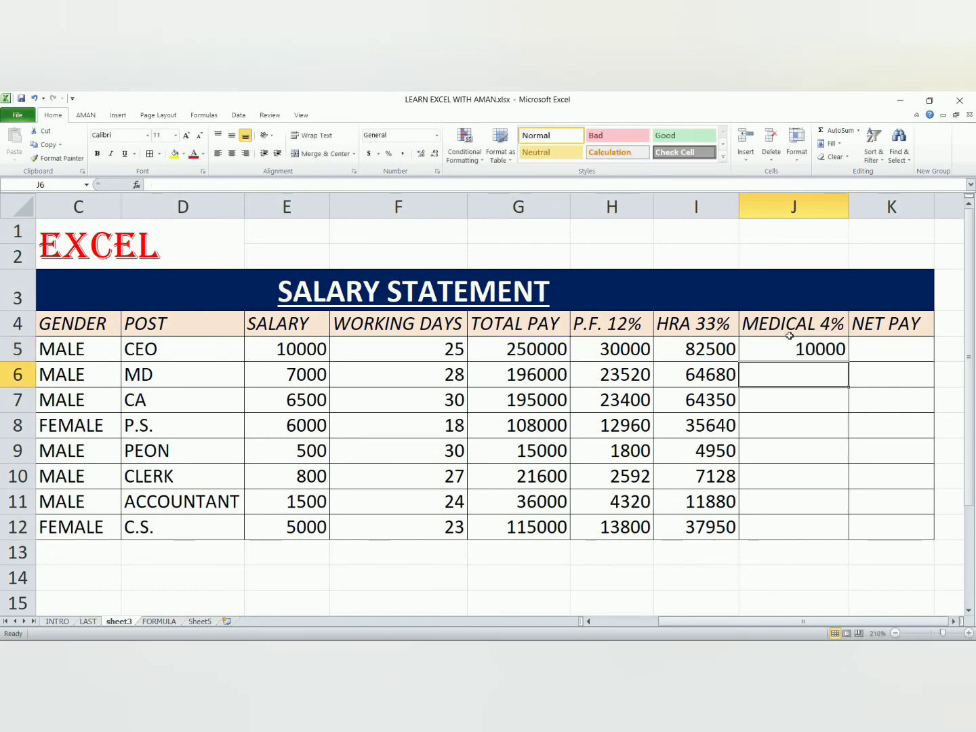
{"action": "left_click", "coordinate": [842, 355]}
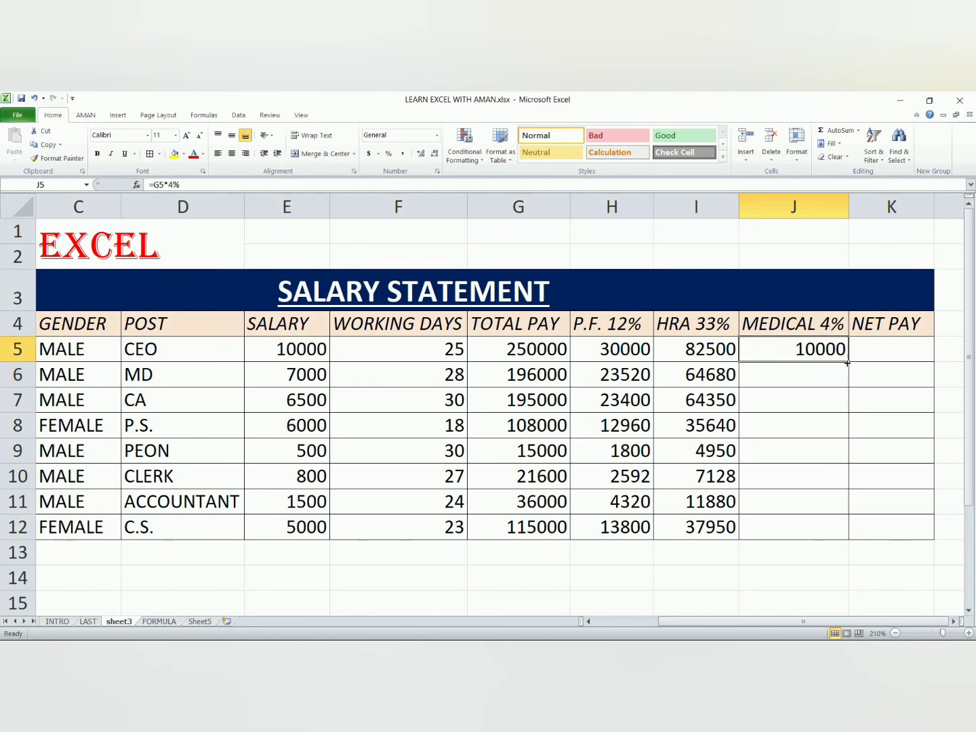
{"action": "double_click", "coordinate": [848, 364]}
{"action": "right_click", "coordinate": [848, 366]}
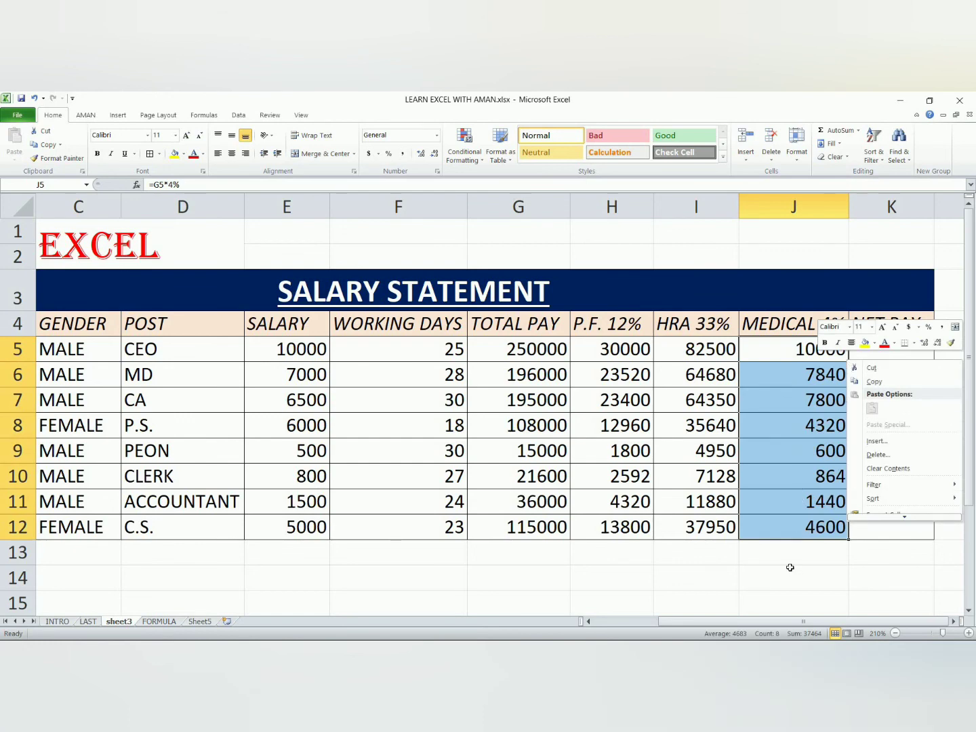
{"action": "key", "text": "Escape"}
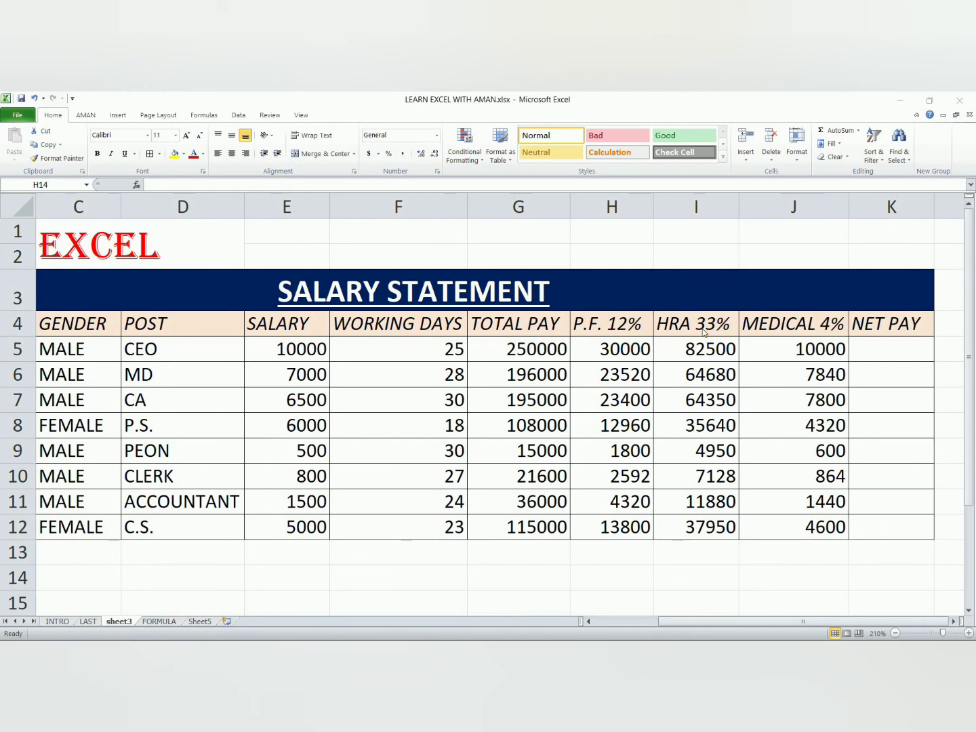
Enter the NET PAY formula =G5+J5+I5-H5 in K5, adding medical and HRA to total pay and subtracting P.F.
{"action": "left_click", "coordinate": [862, 343]}
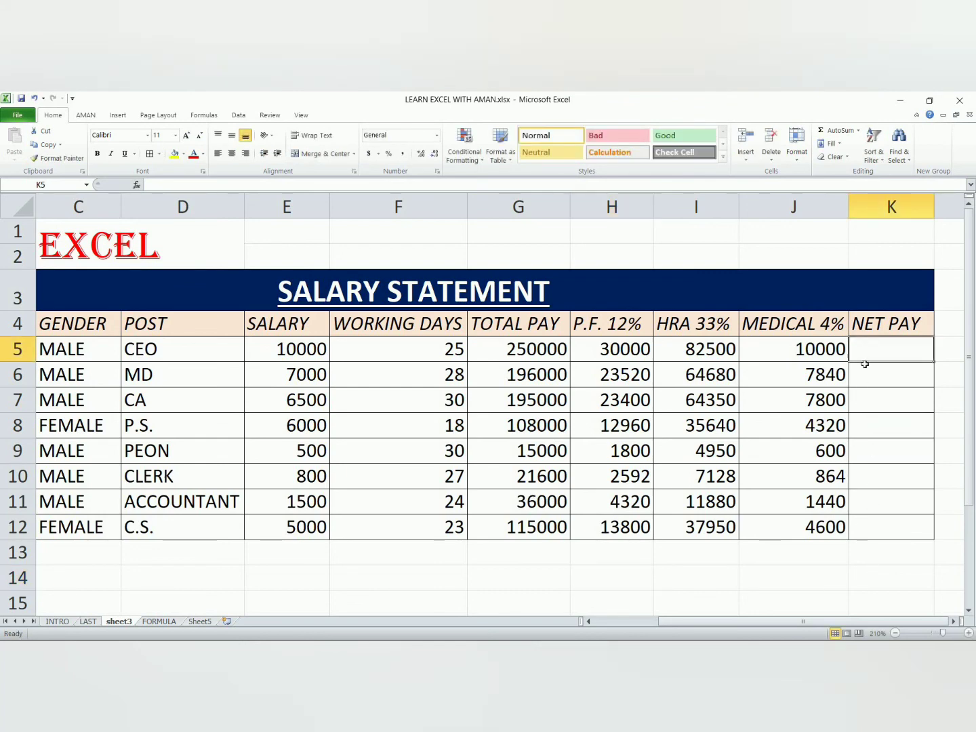
{"action": "type", "text": "="}
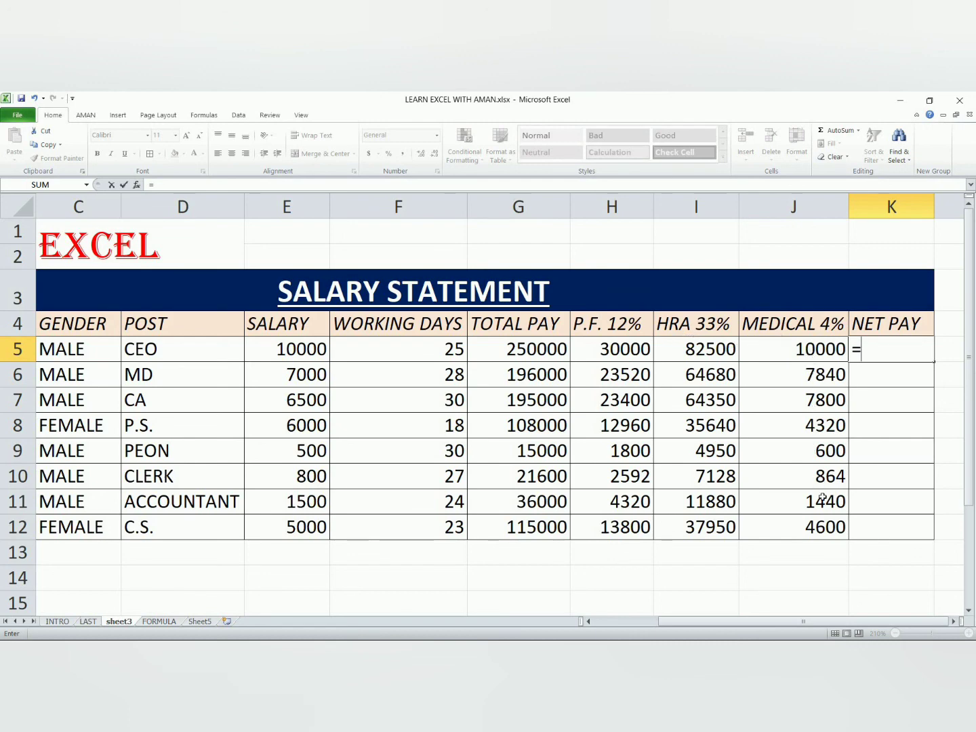
{"action": "left_click", "coordinate": [548, 353]}
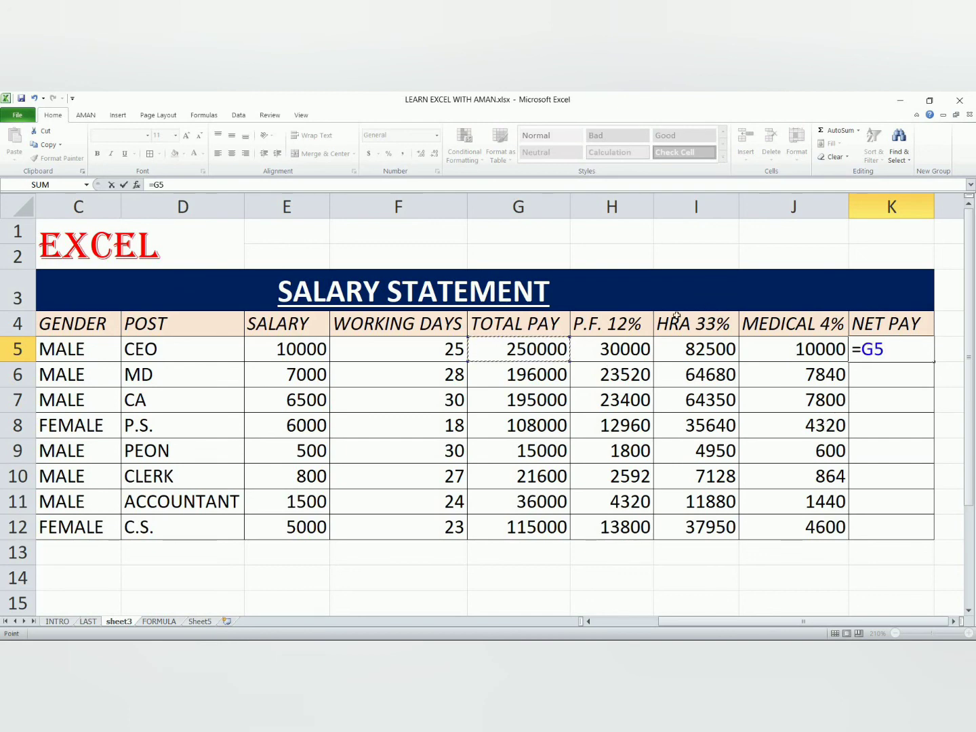
{"action": "type", "text": "+"}
{"action": "left_click", "coordinate": [770, 353]}
{"action": "type", "text": "+"}
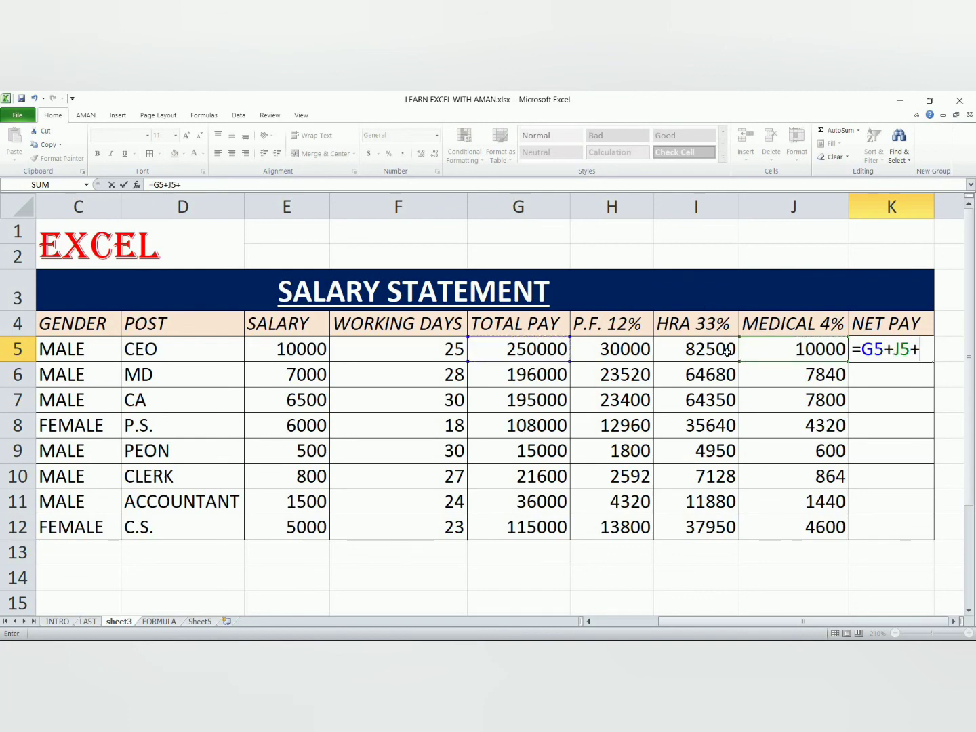
{"action": "left_click", "coordinate": [712, 347]}
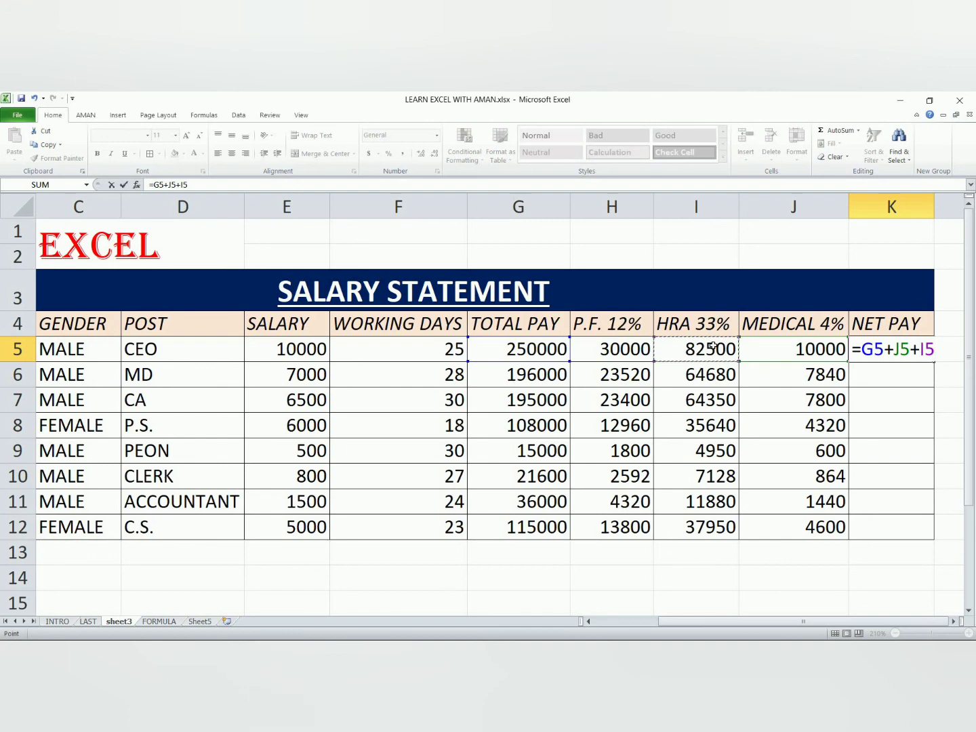
{"action": "type", "text": "-"}
{"action": "left_click", "coordinate": [627, 351]}
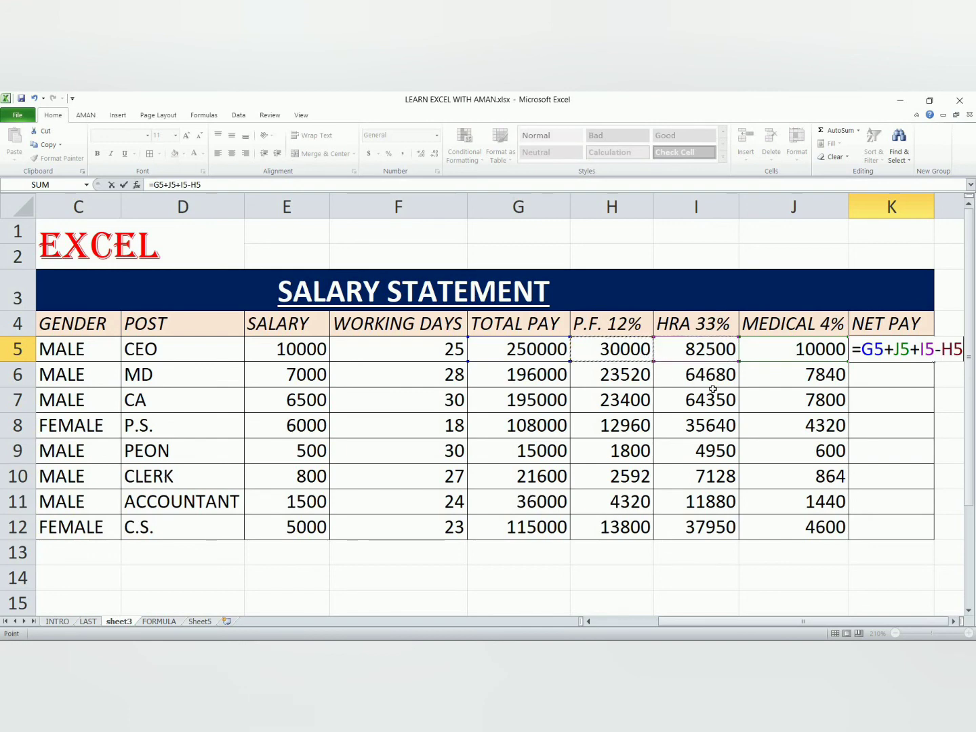
{"action": "key", "text": "Return"}
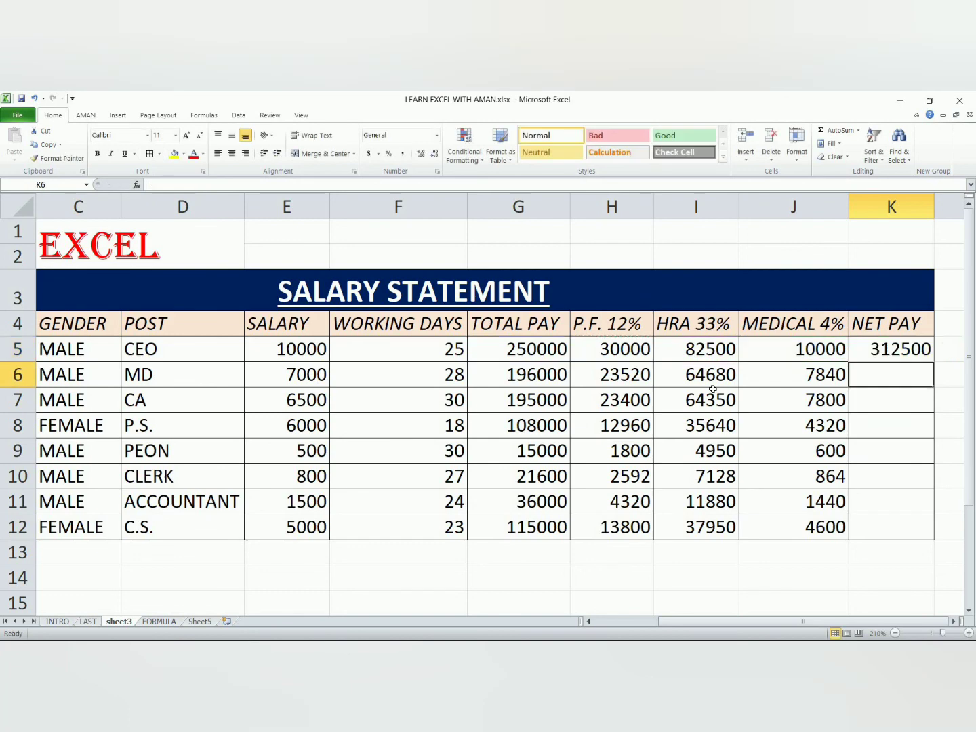
Fill the NET PAY formula from K5 down to K12.
{"action": "left_click", "coordinate": [908, 347]}
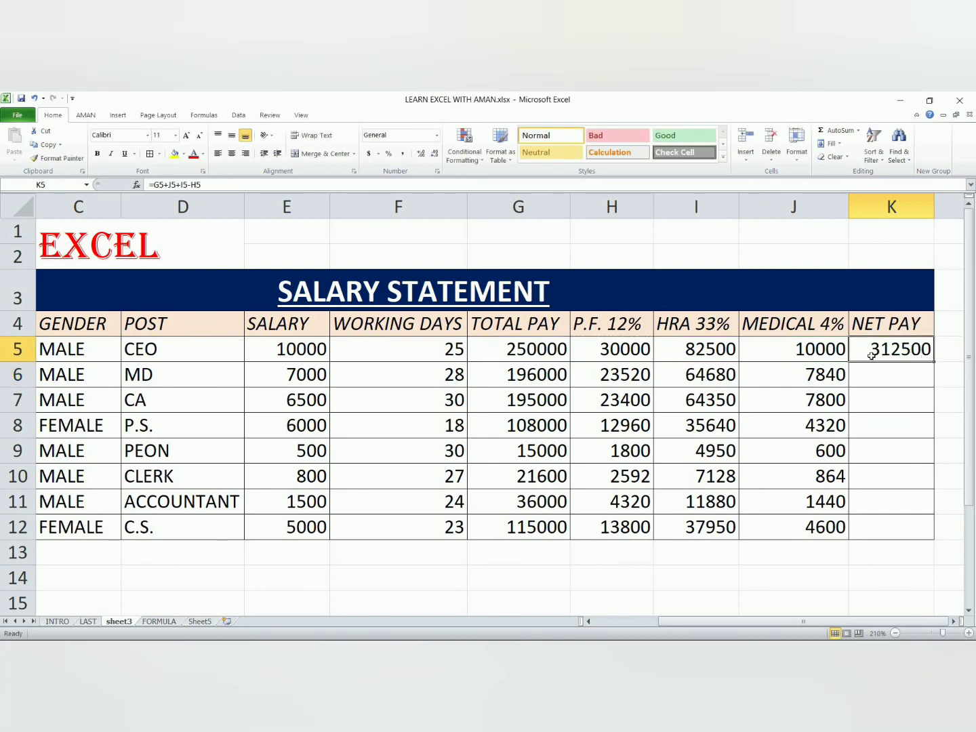
{"action": "double_click", "coordinate": [935, 363]}
{"action": "left_click", "coordinate": [743, 564]}
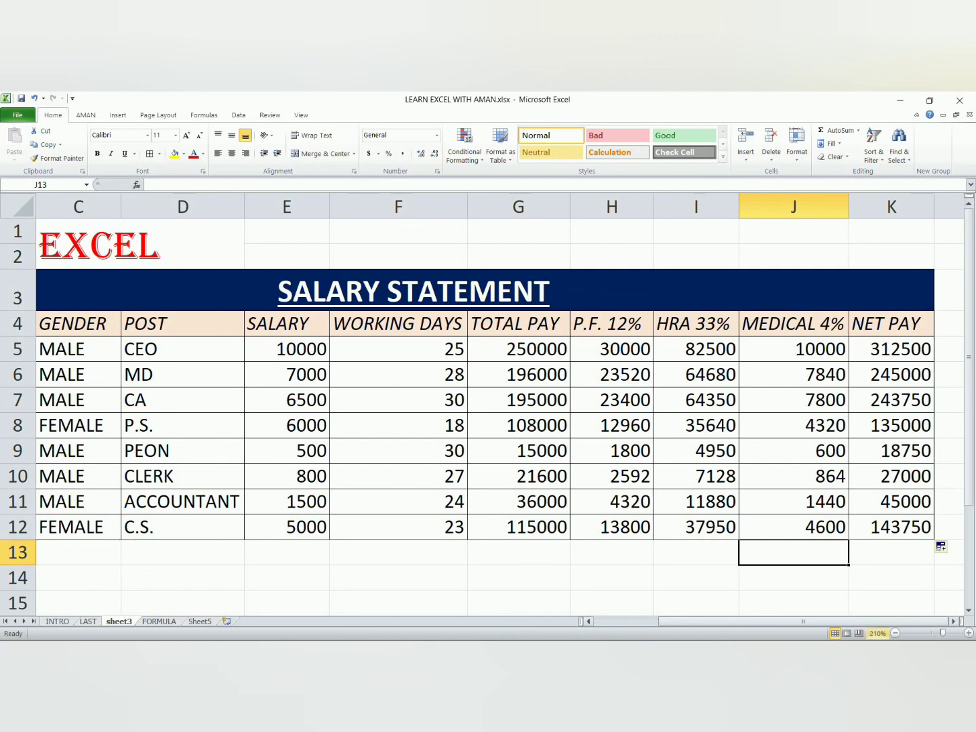
Check the drop-down list of allowed GENDER entries in C5, leaving the cell's entry as it is.
{"action": "left_click_drag", "start_coordinate": [796, 621], "coordinate": [699, 627]}
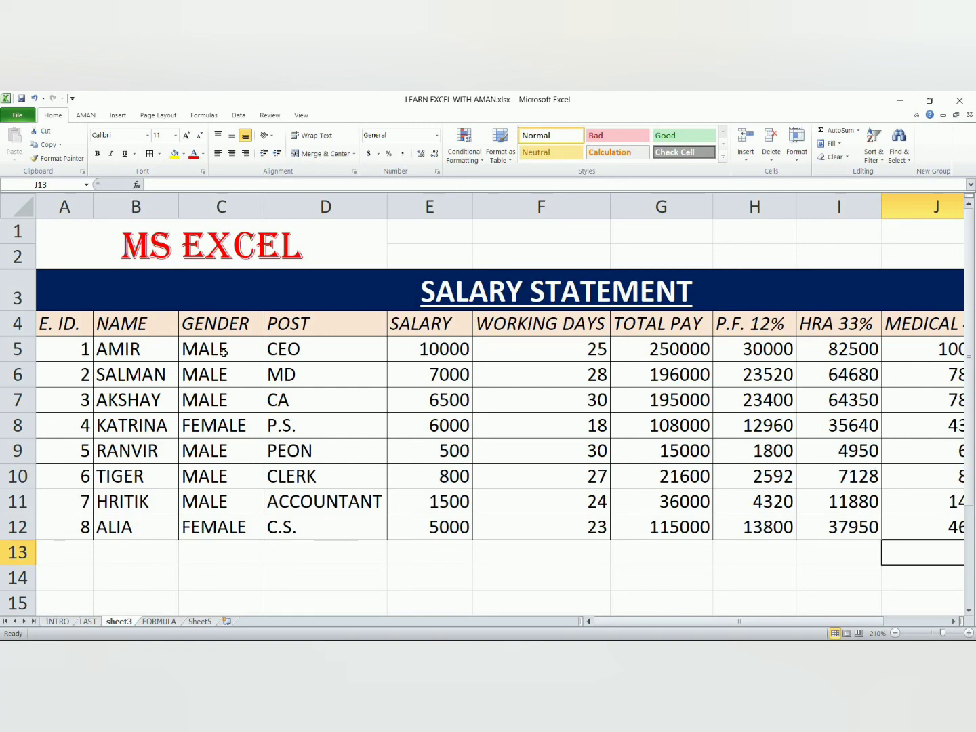
{"action": "left_click", "coordinate": [247, 348]}
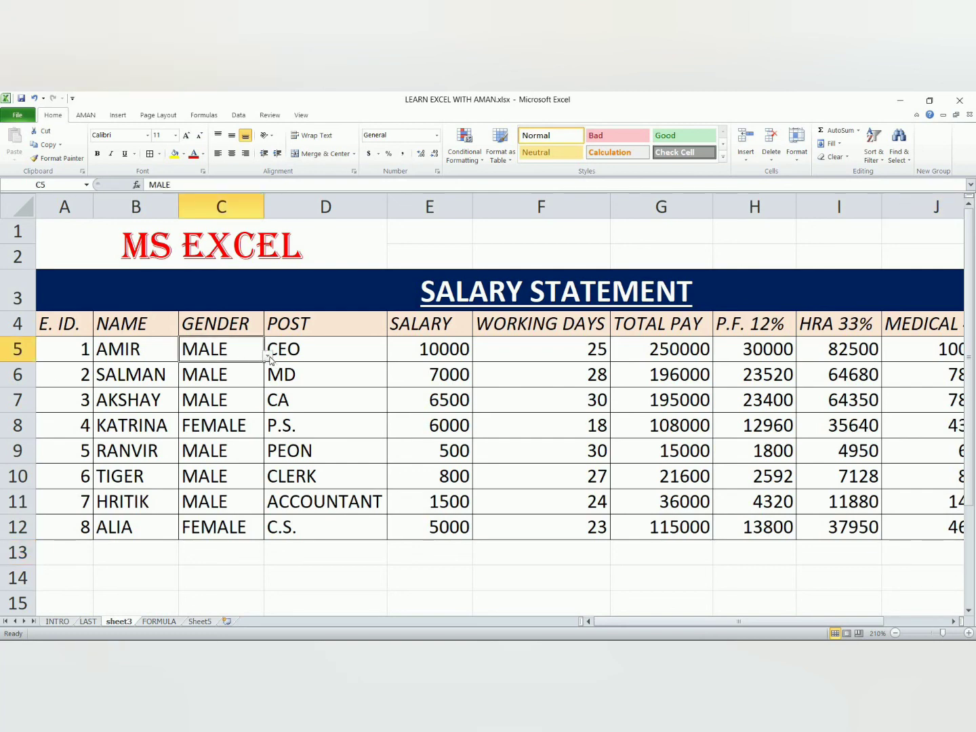
{"action": "left_click", "coordinate": [269, 357]}
{"action": "left_click", "coordinate": [269, 357]}
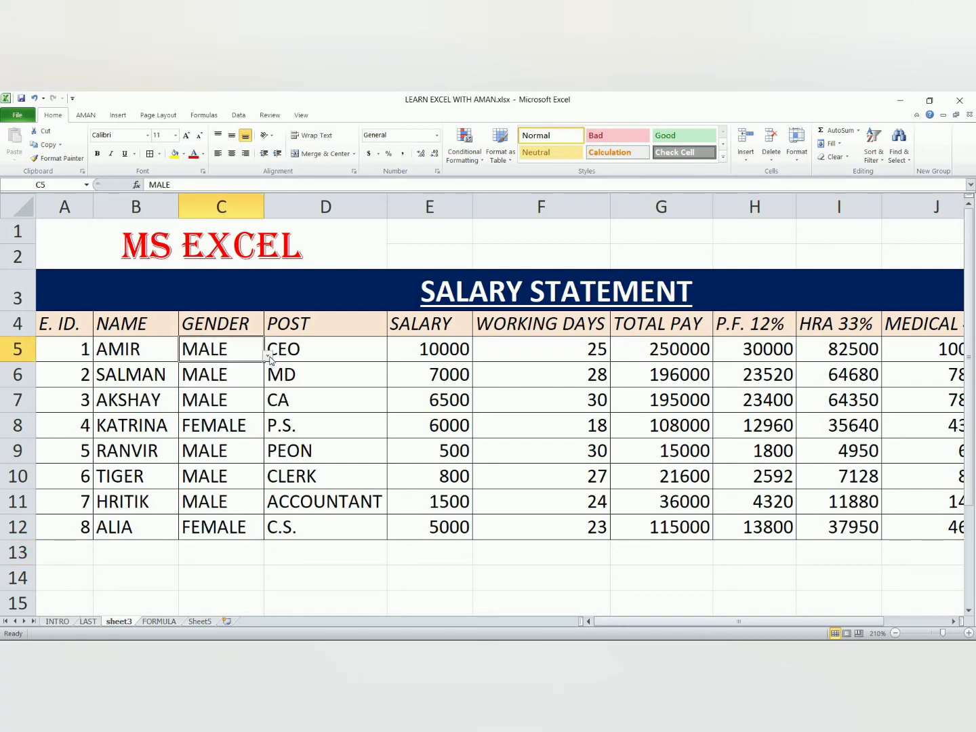